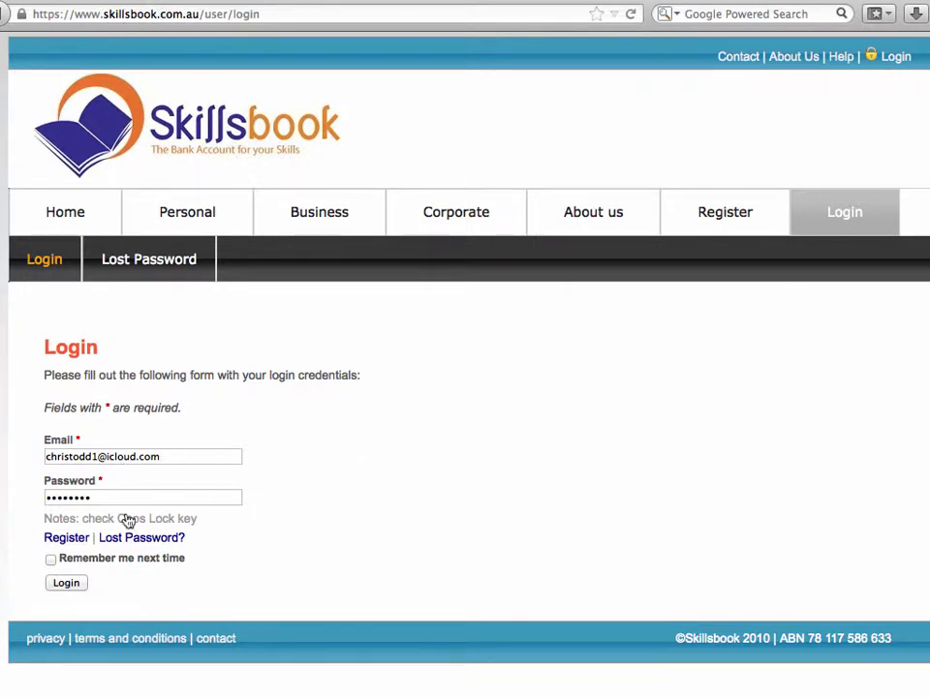
Log in with the filled-in credentials and open the course management list.
click(65, 584)
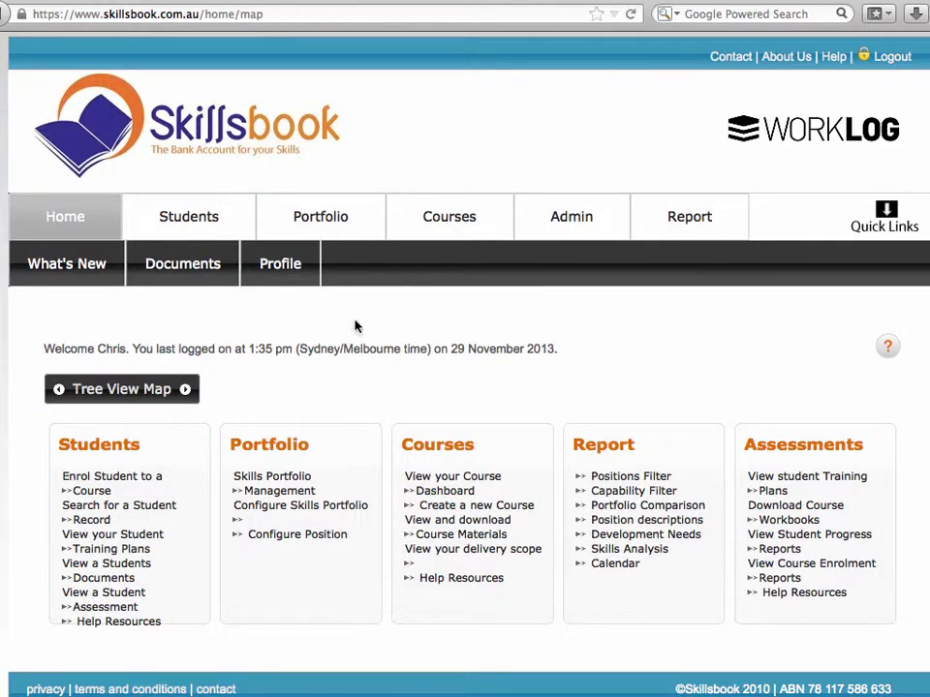
click(452, 219)
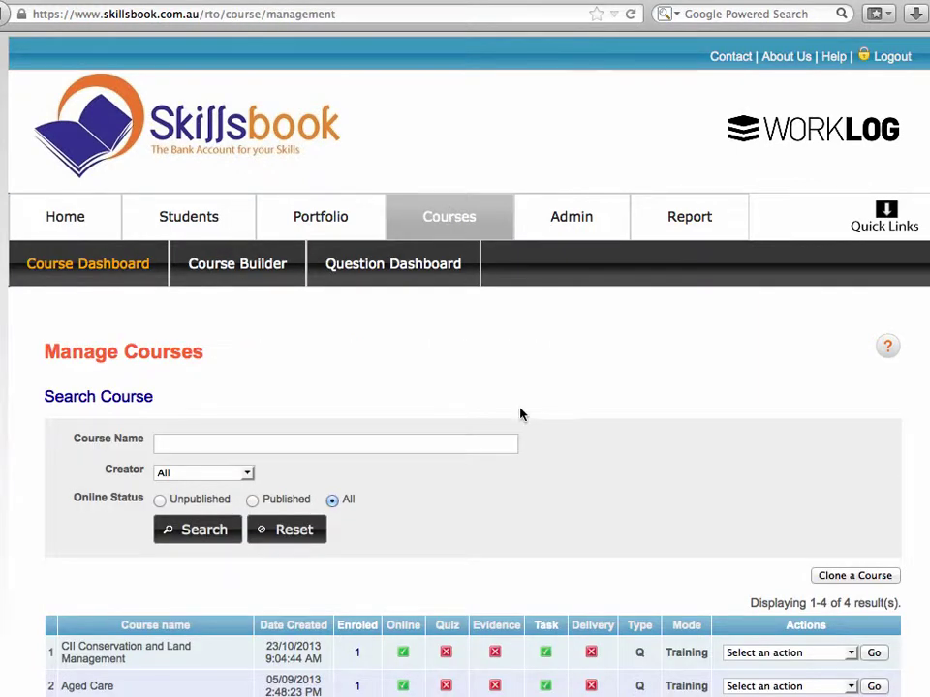
scroll(519, 413, down, 1)
scroll(519, 415, down, 4)
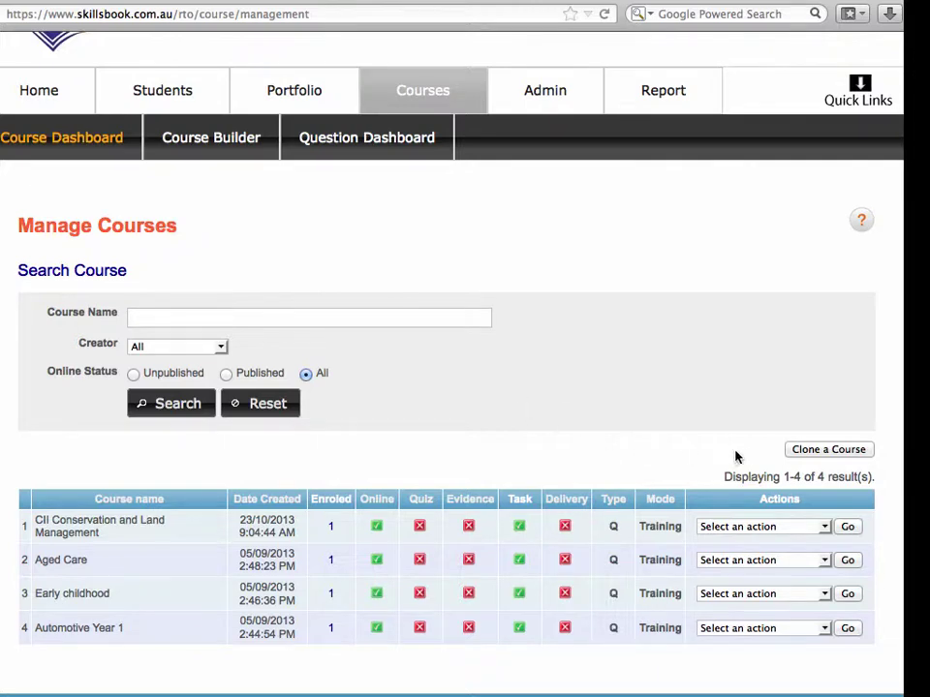
Clone the Automotive Year 1 course under the new course name Toyota.
click(830, 452)
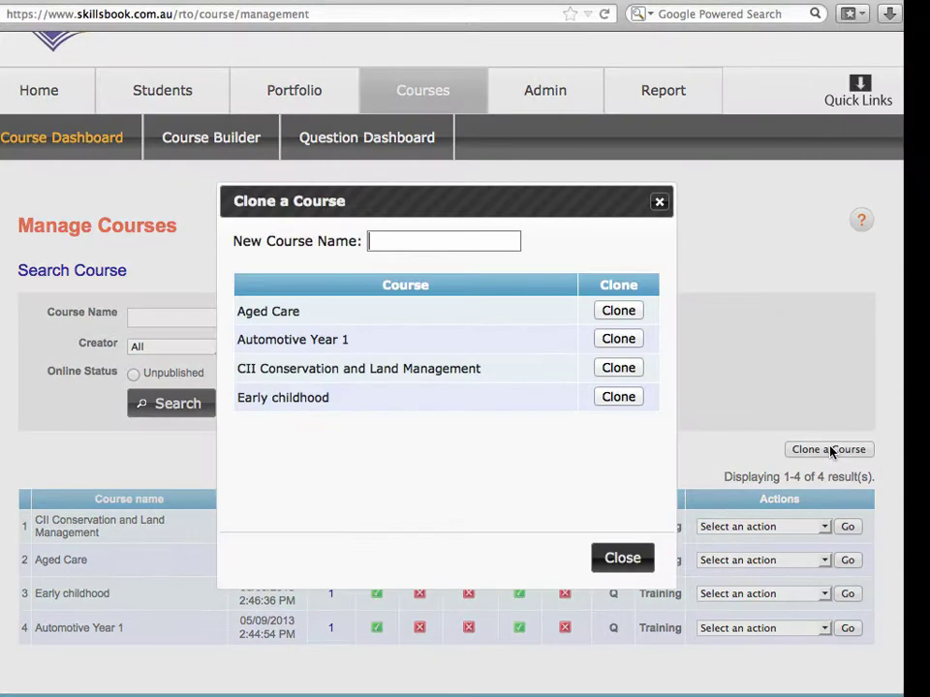
click(384, 246)
text(Toyota)
click(620, 341)
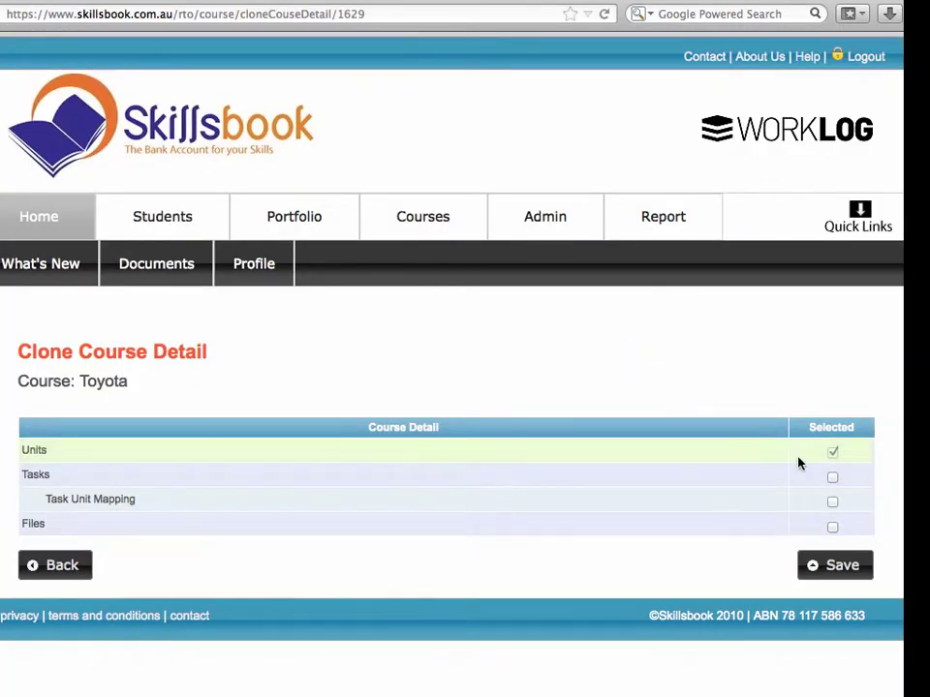
Include Tasks and Task Unit Mapping in the Toyota clone and save the clone details.
click(833, 500)
click(832, 477)
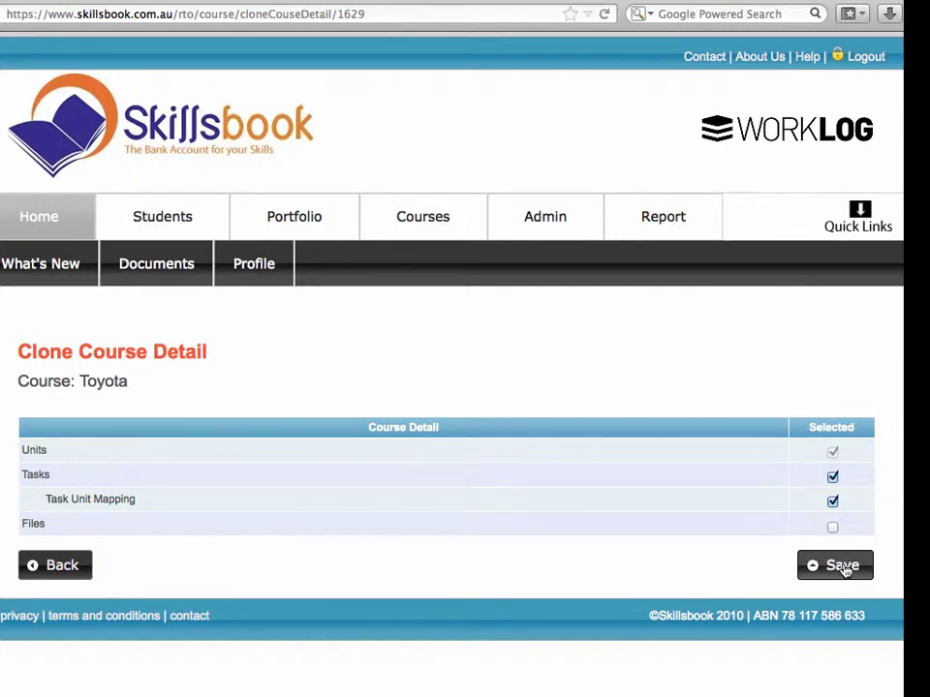
click(841, 567)
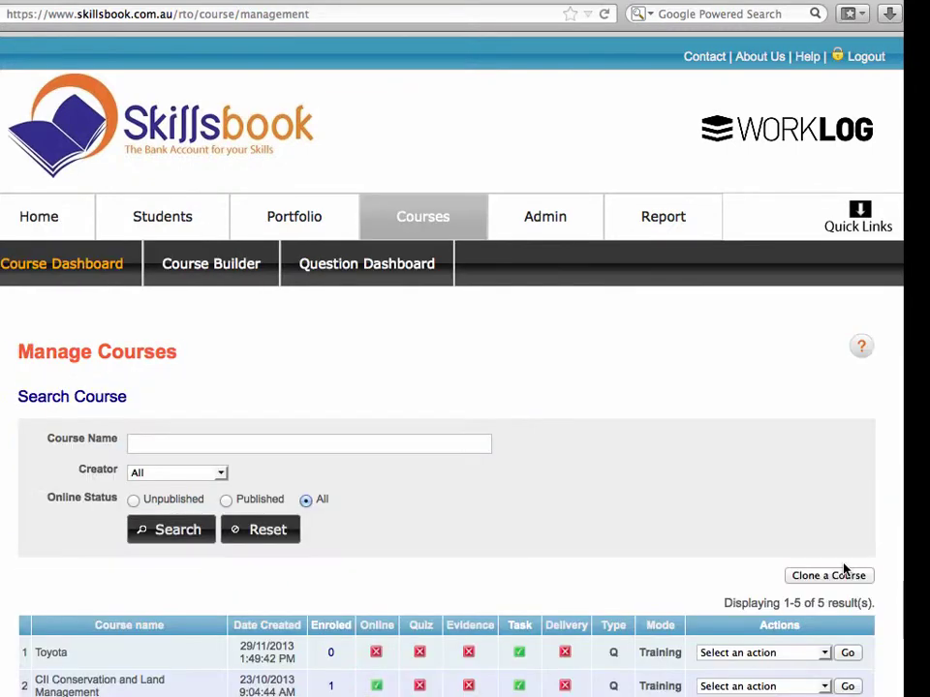
Open the cloned Toyota course for editing from the course list.
scroll(666, 506, down, 3)
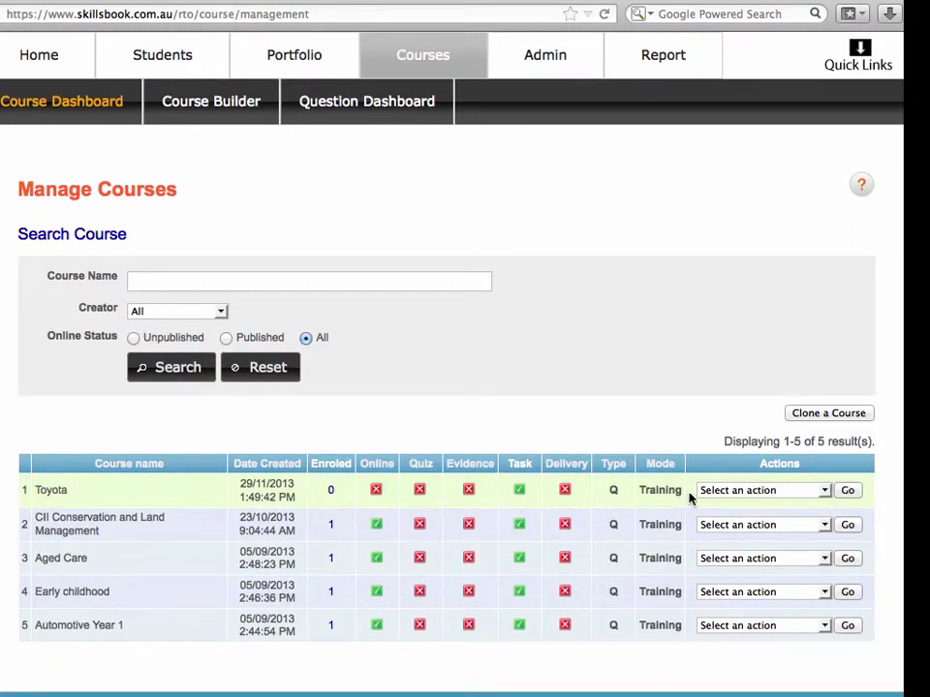
click(757, 491)
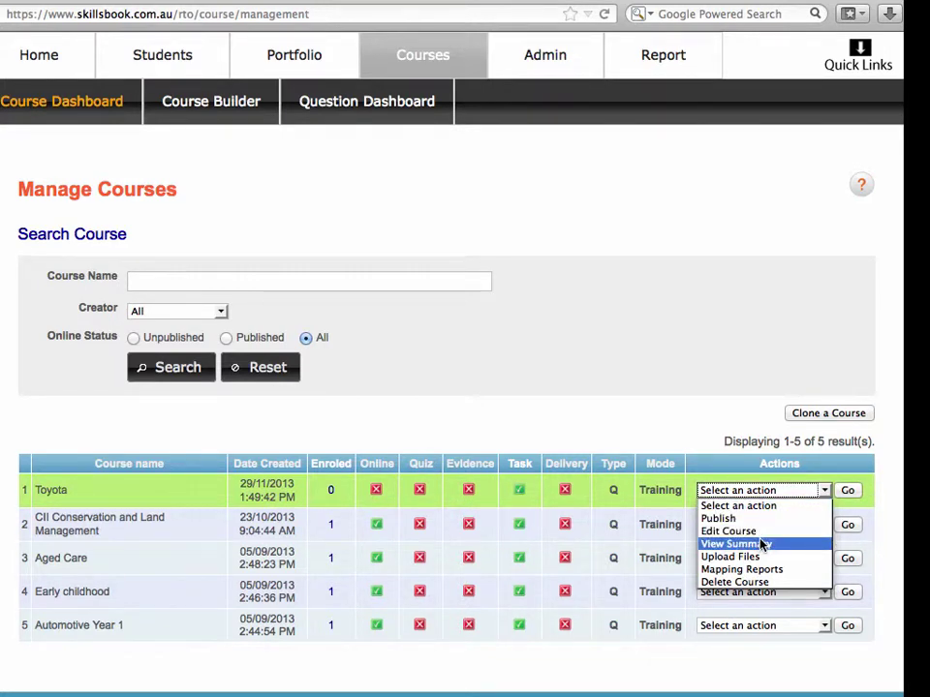
click(756, 532)
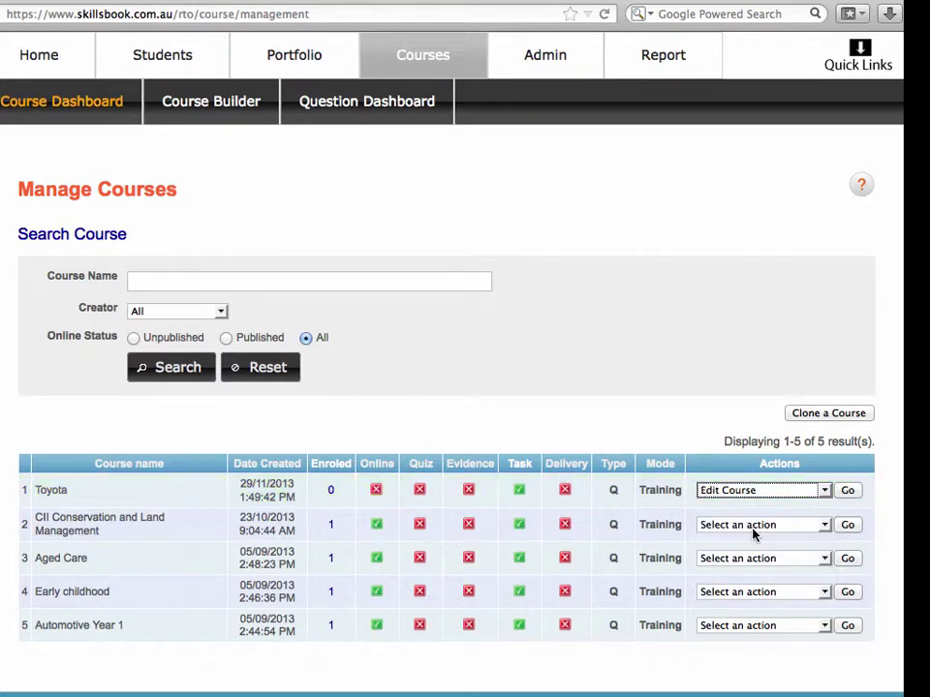
click(846, 491)
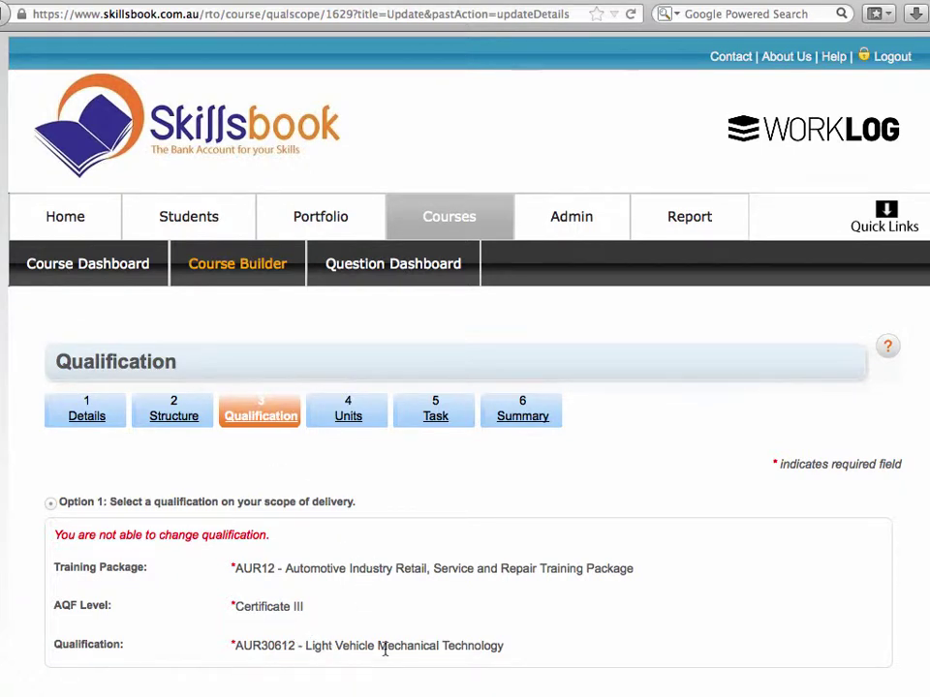
Review the Toyota course's unit validation dashboard, packaging rules and selected core units.
click(344, 422)
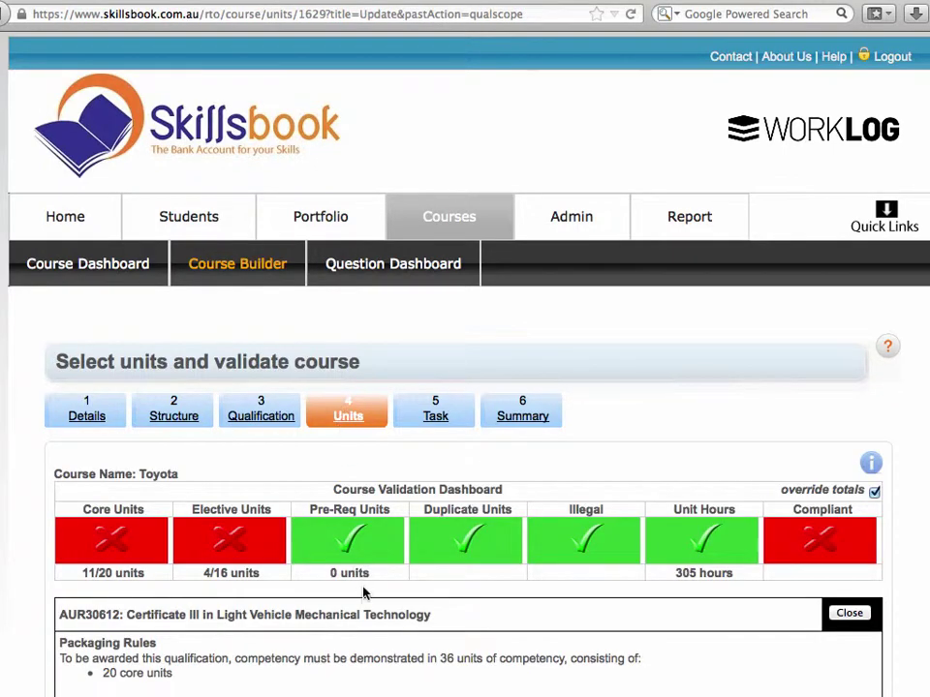
scroll(365, 595, down, 5)
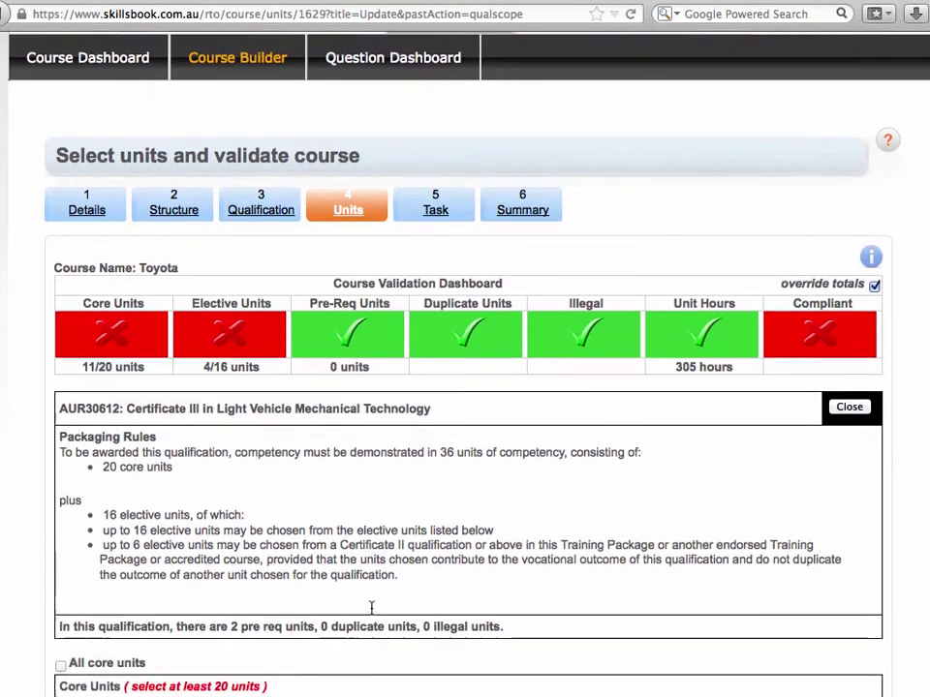
scroll(371, 607, down, 5)
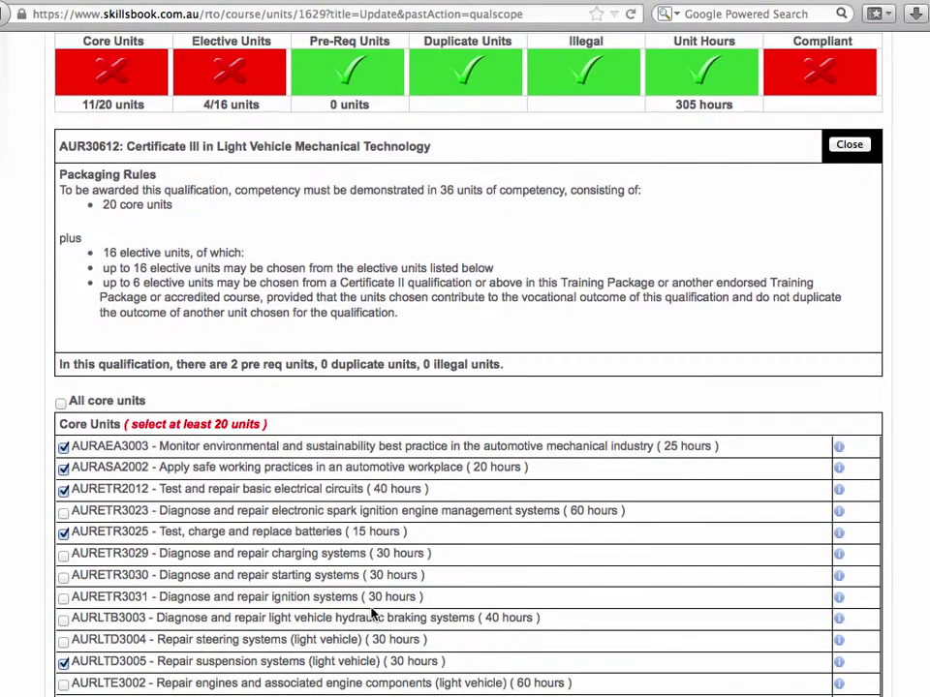
scroll(371, 613, down, 2)
scroll(371, 608, down, 2)
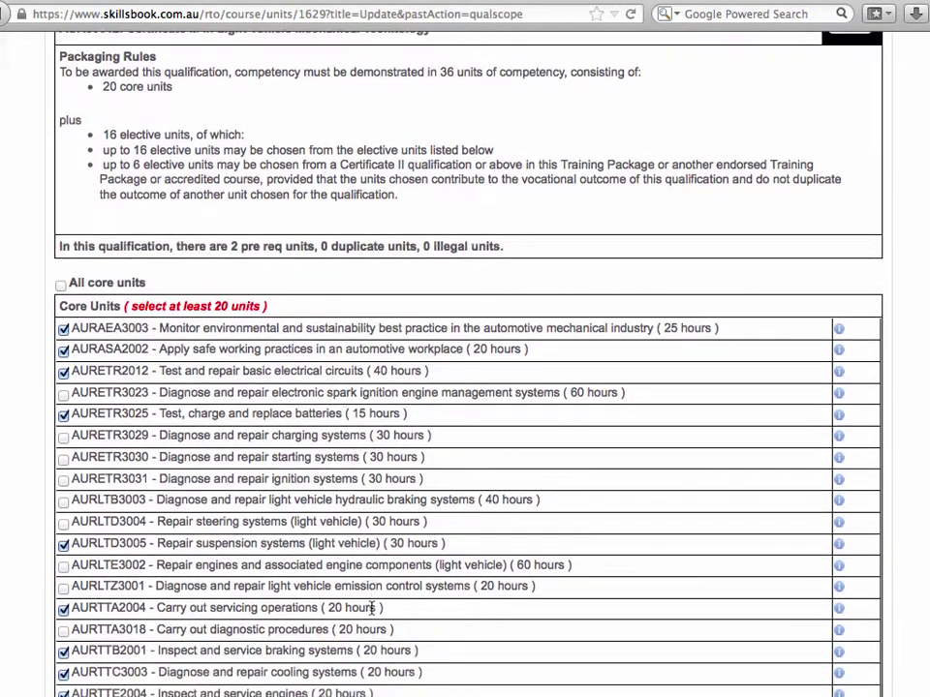
scroll(370, 607, up, 11)
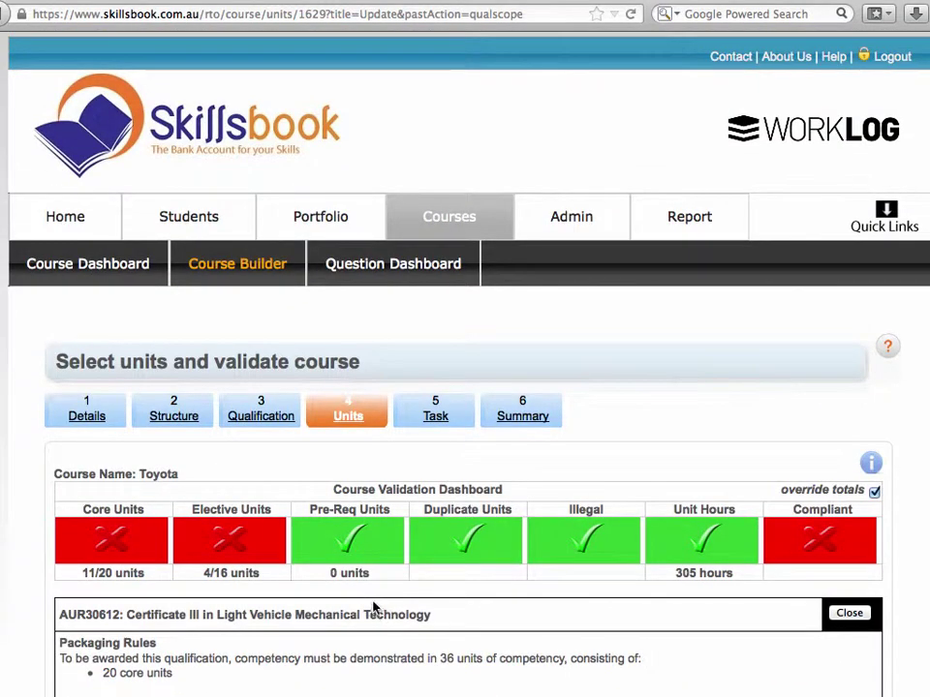
Open the Toyota course's task requirements and examine the list of required tasks.
click(436, 417)
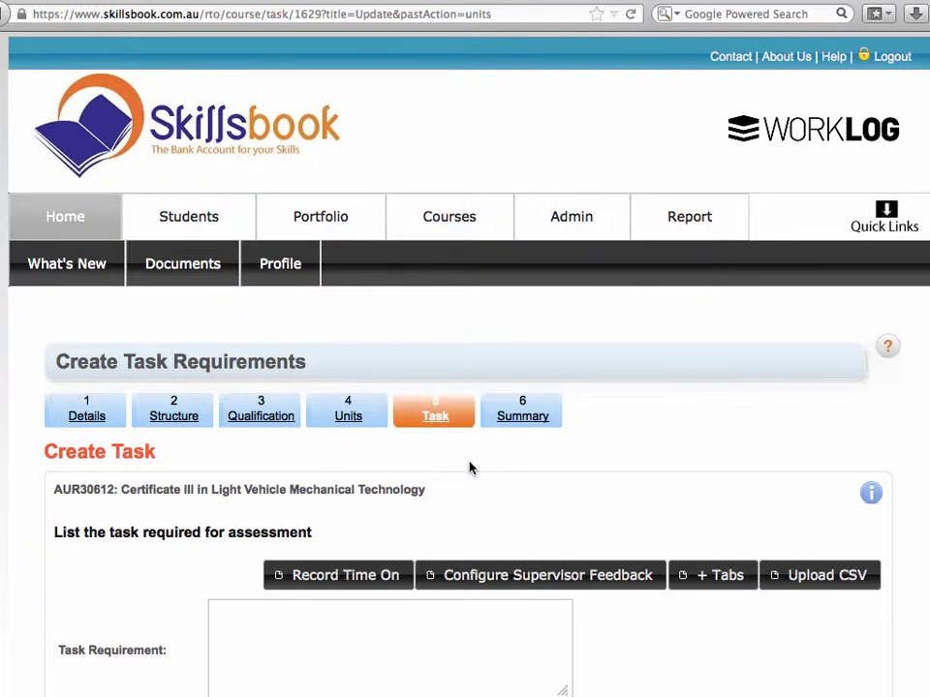
scroll(470, 469, down, 1)
scroll(469, 469, down, 4)
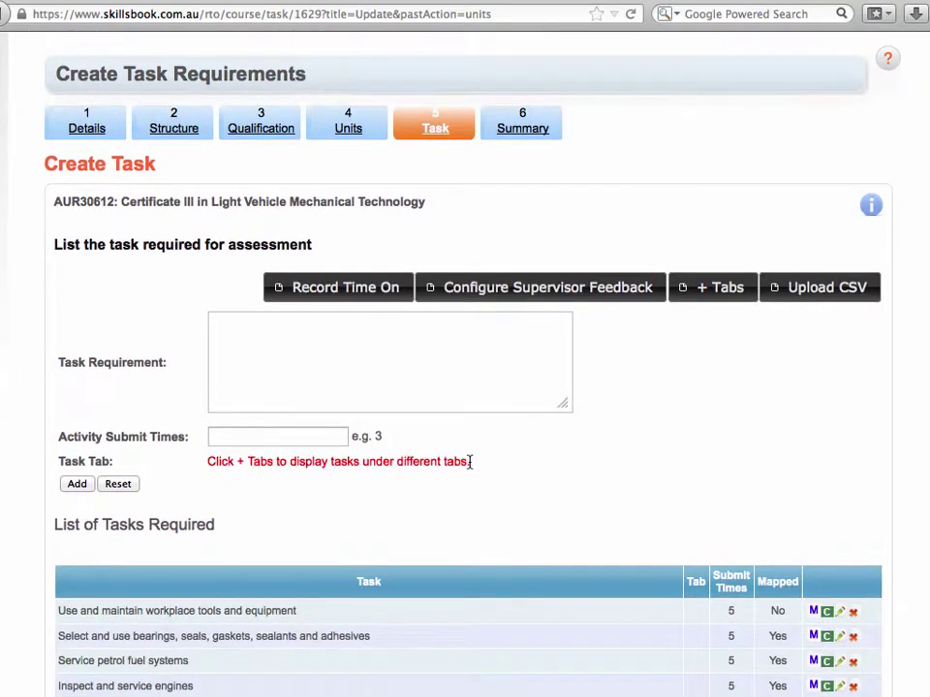
scroll(470, 465, down, 2)
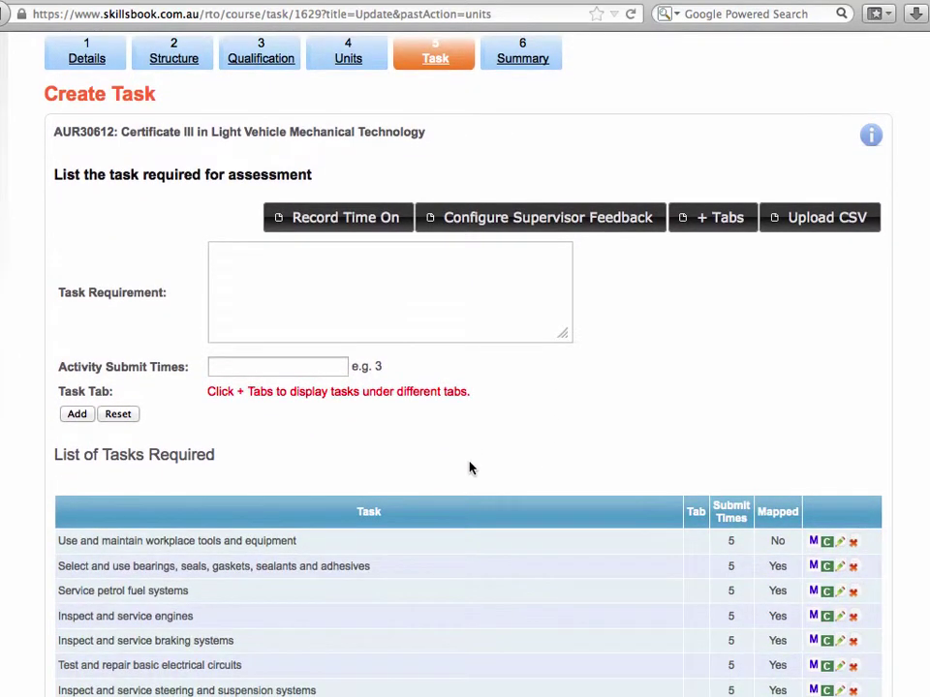
scroll(469, 467, down, 1)
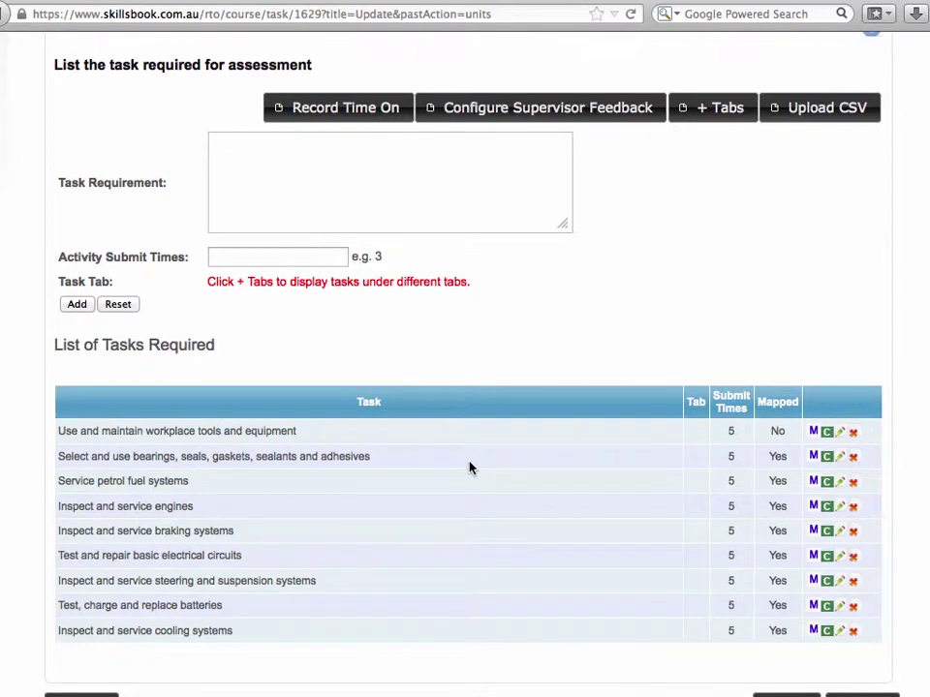
scroll(470, 468, down, 1)
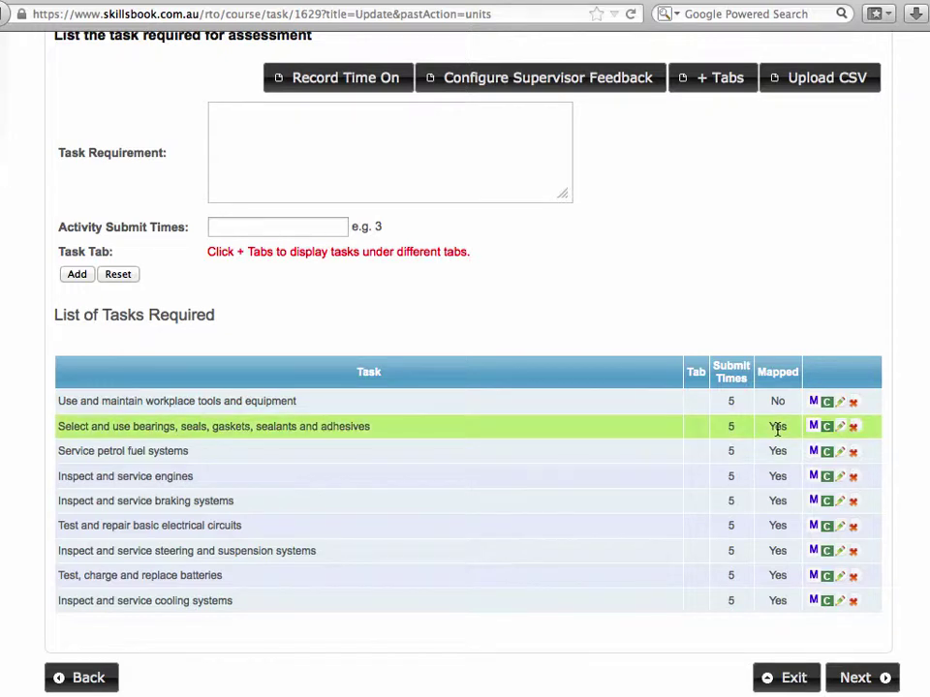
Set the activity submit times of the "Service petrol fuel systems" task to 10 and save the update.
click(840, 455)
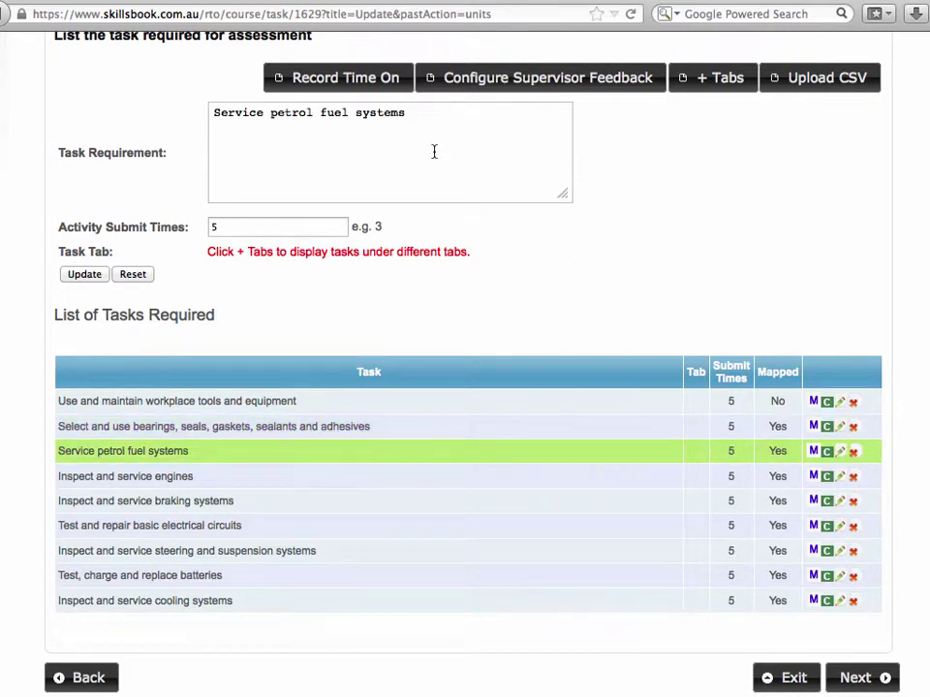
double_click(286, 115)
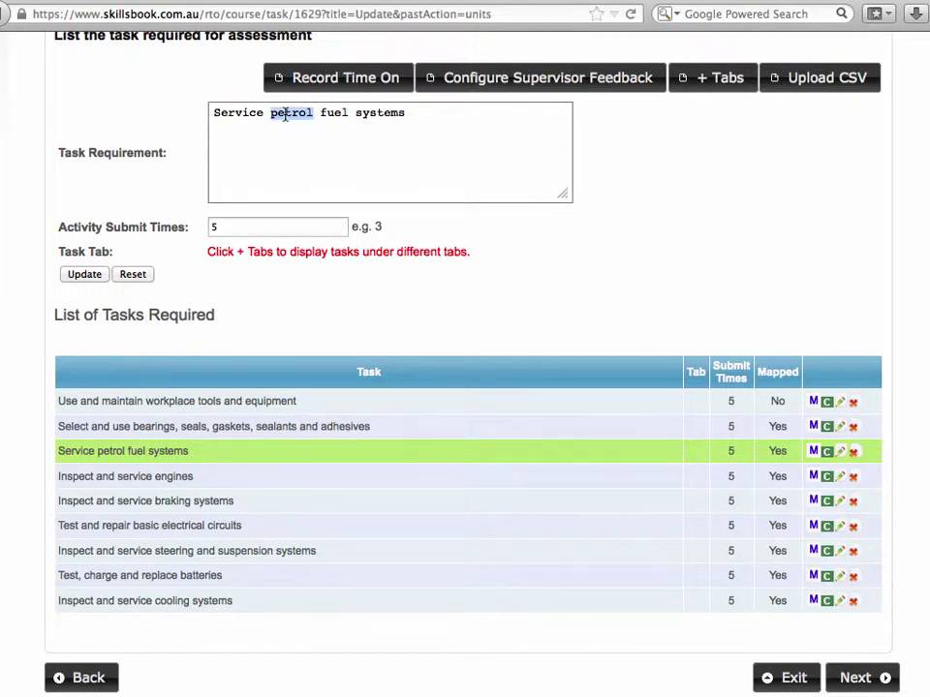
click(232, 225)
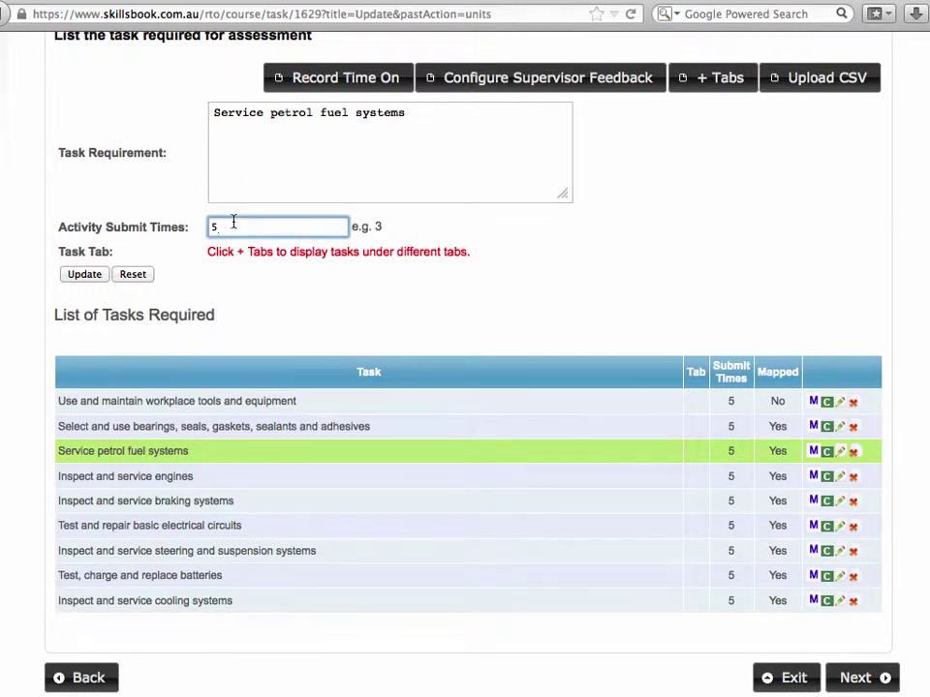
drag(232, 225, 213, 228)
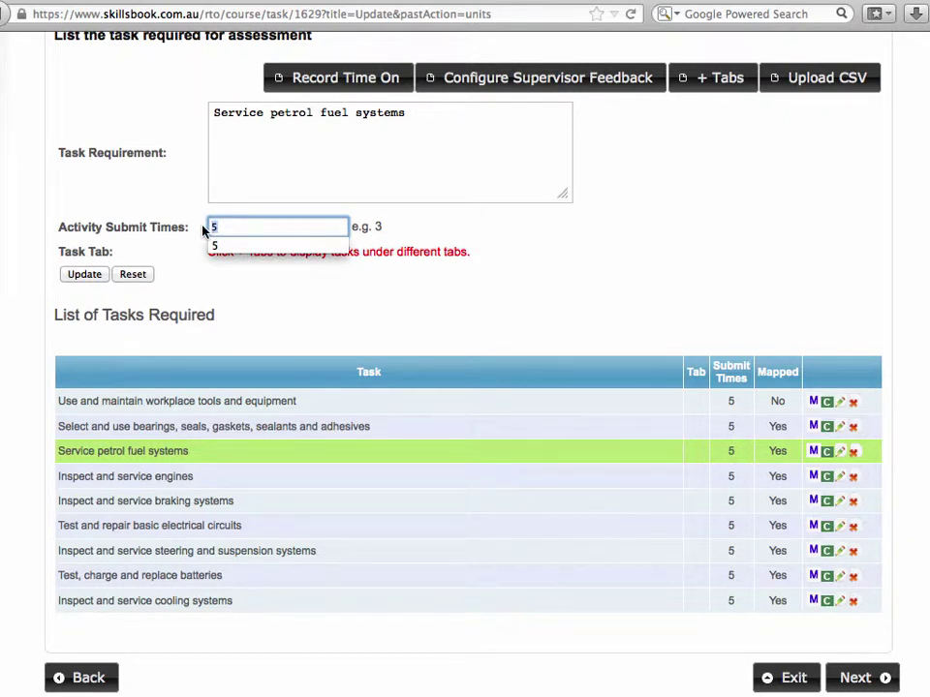
text(10)
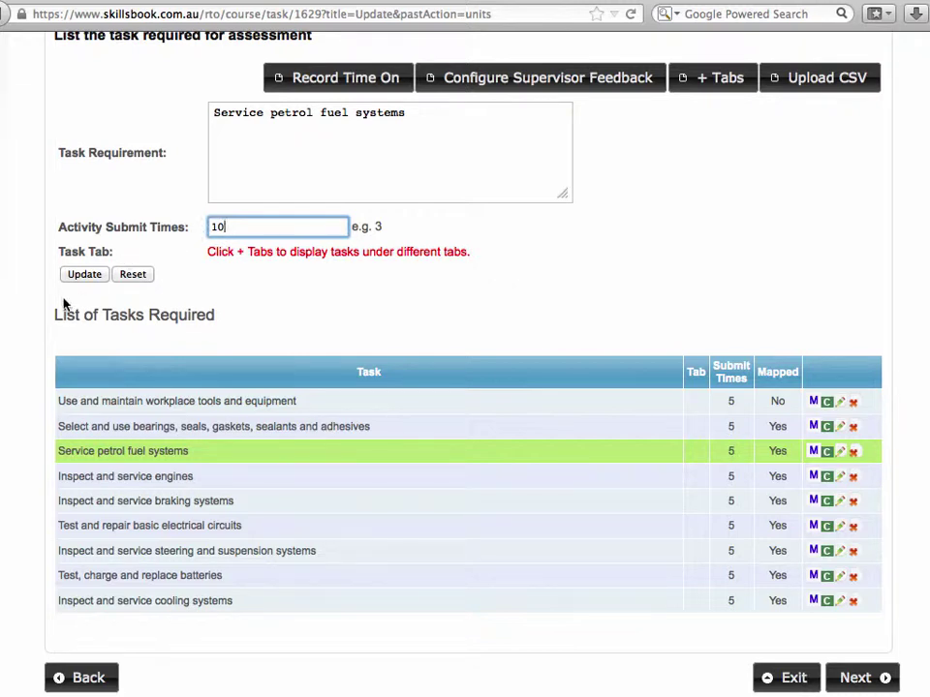
click(84, 275)
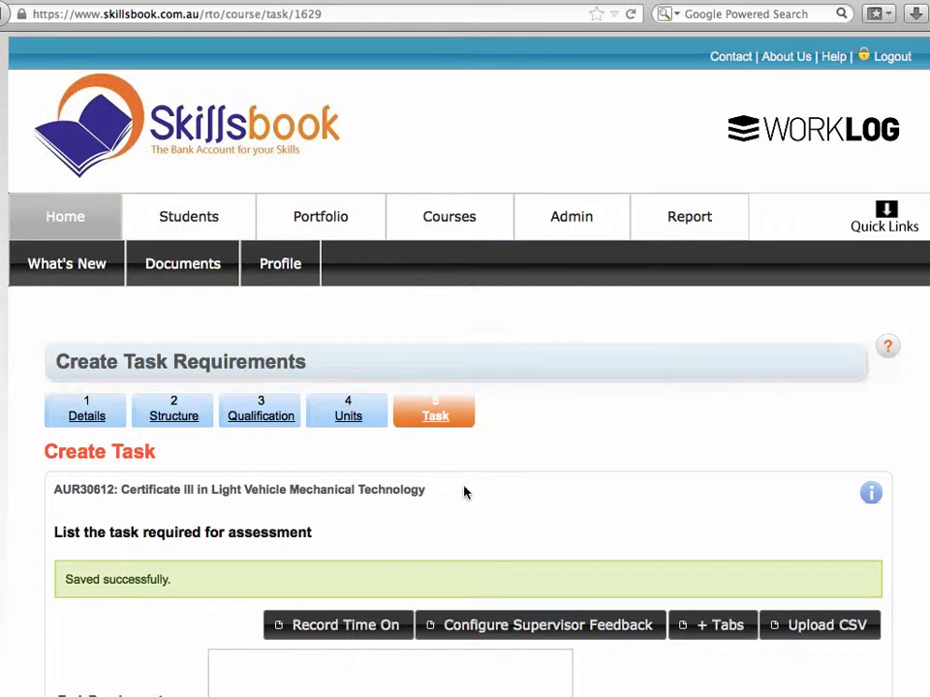
Create a task tab named Service with Student access and close the groups dialog.
scroll(539, 465, down, 7)
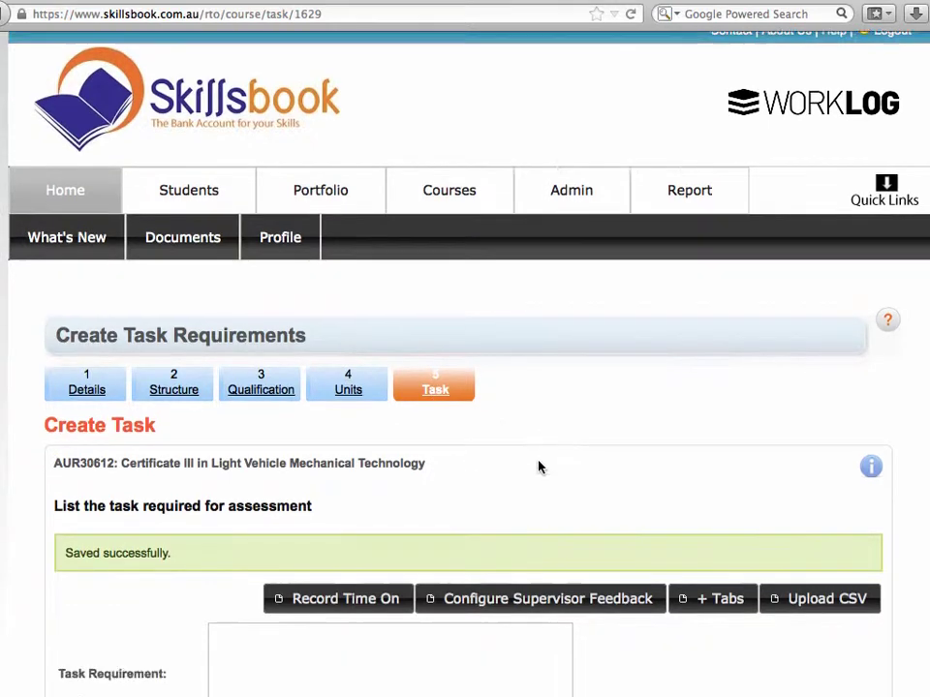
scroll(540, 468, down, 2)
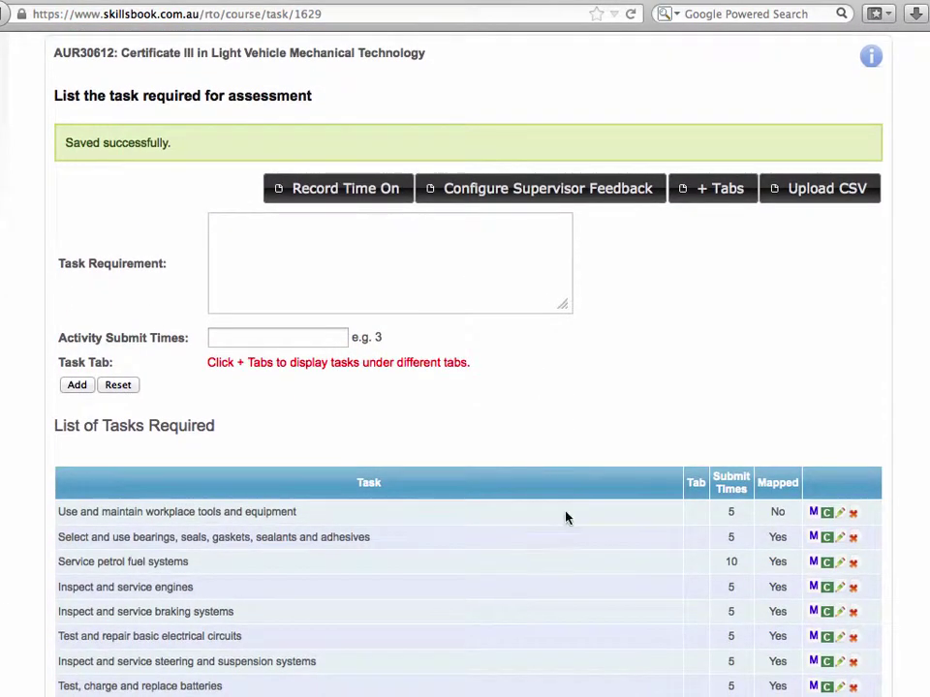
click(841, 563)
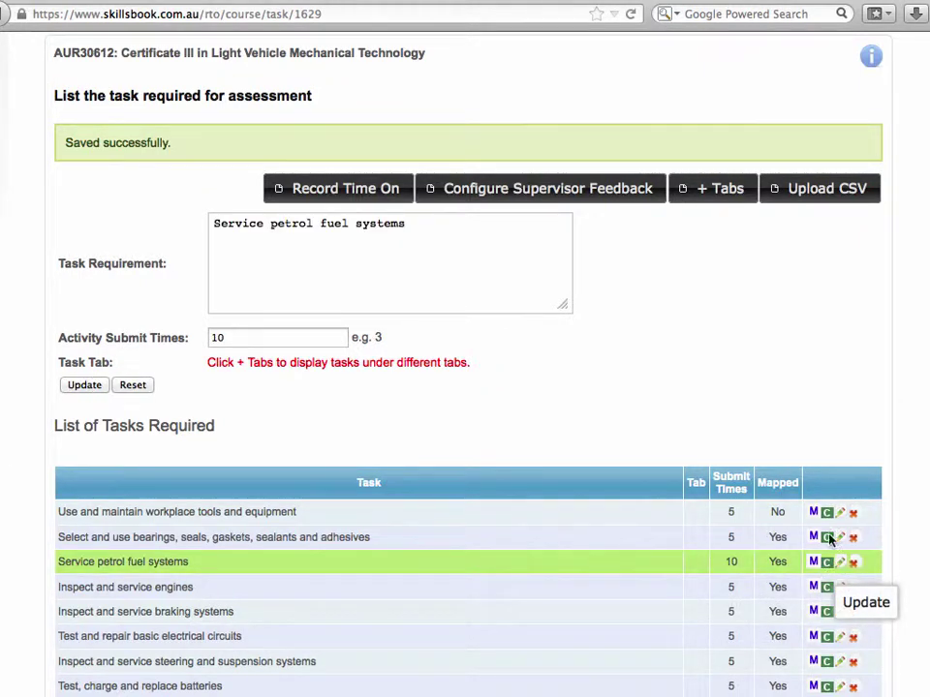
click(713, 191)
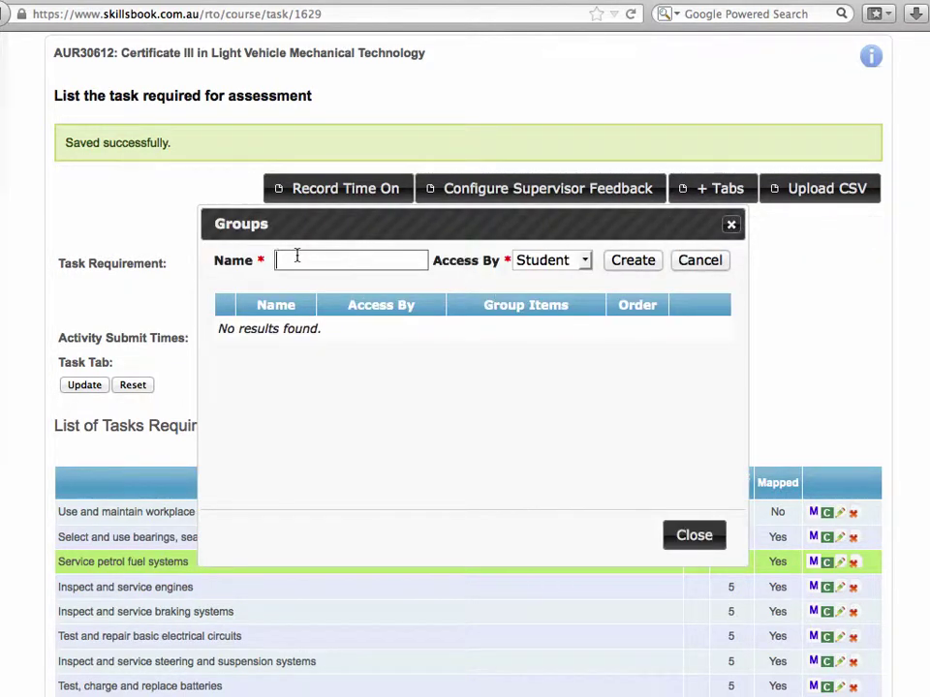
text(Service)
click(636, 262)
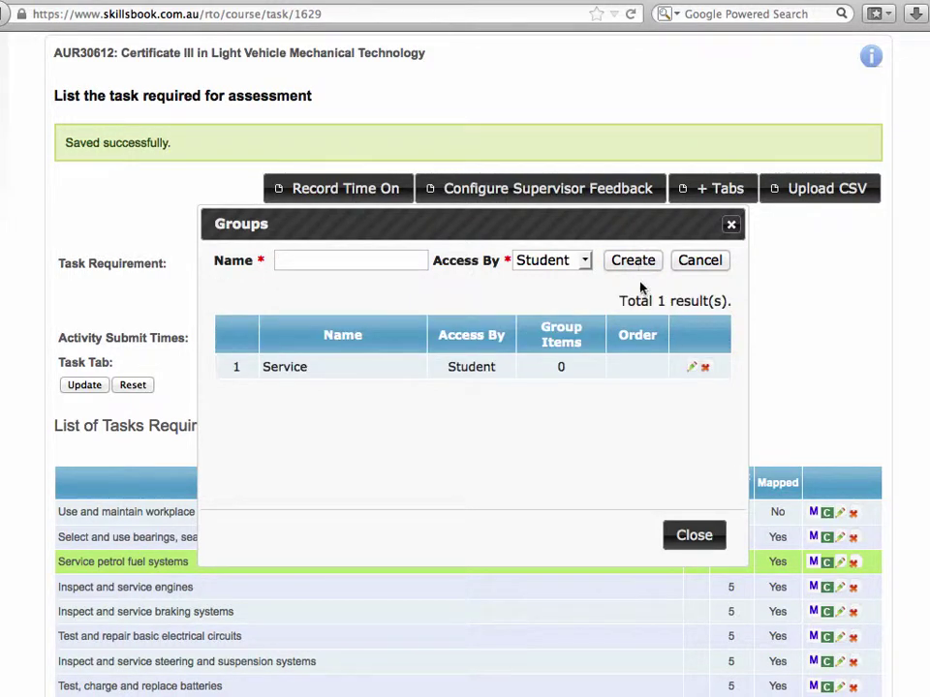
click(692, 538)
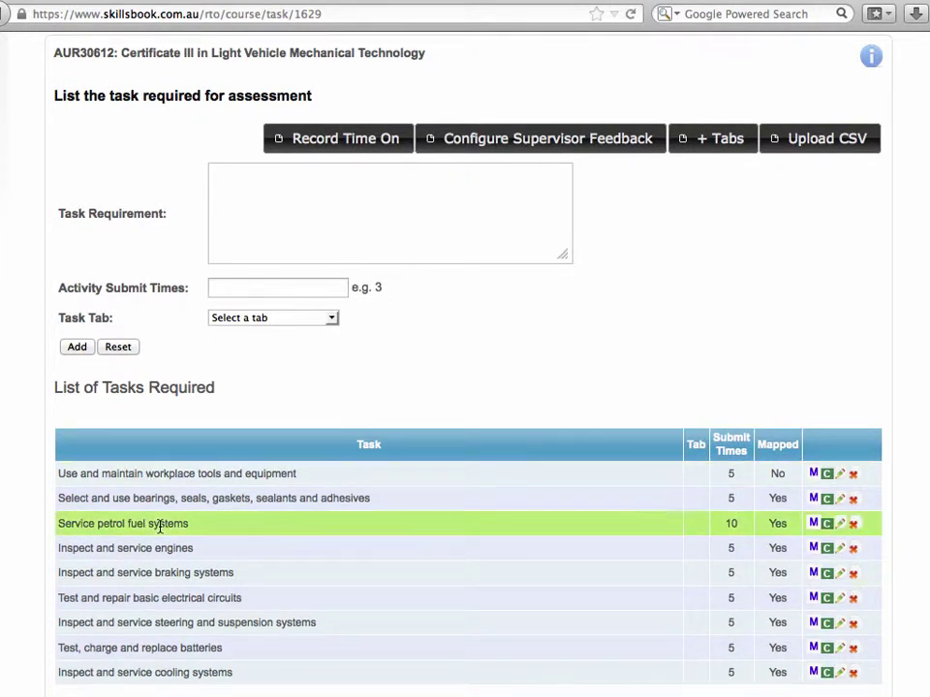
Open the "Service petrol fuel systems" task for editing and view its available task tab options.
click(840, 523)
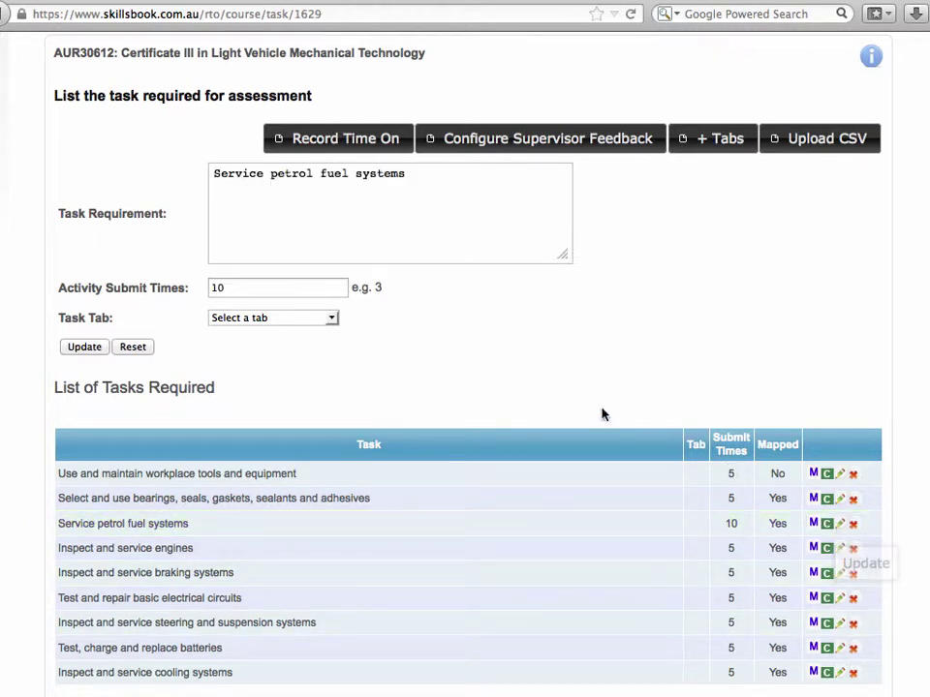
click(254, 321)
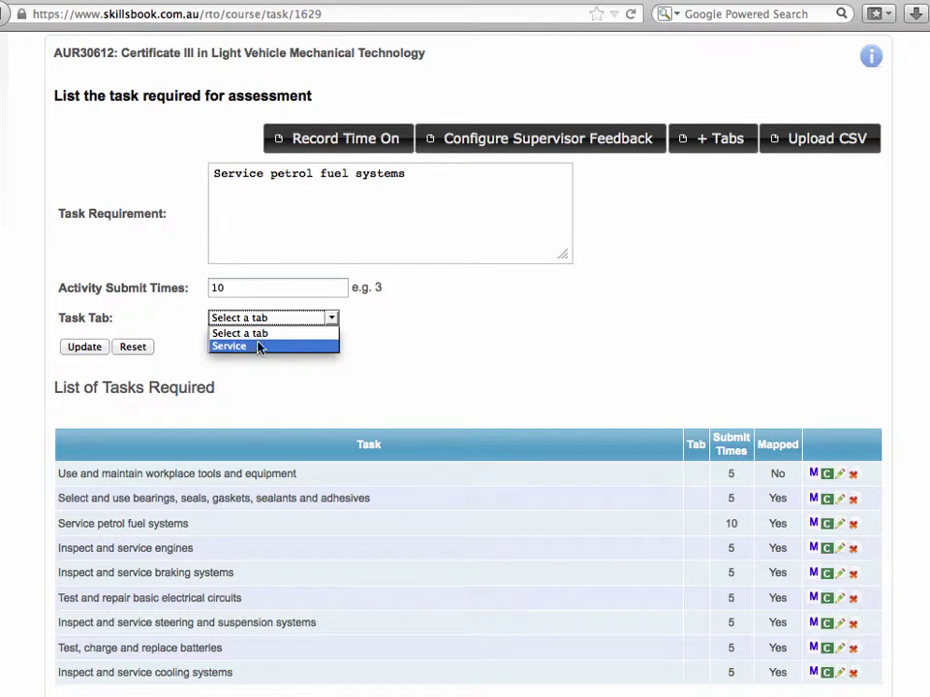
click(426, 340)
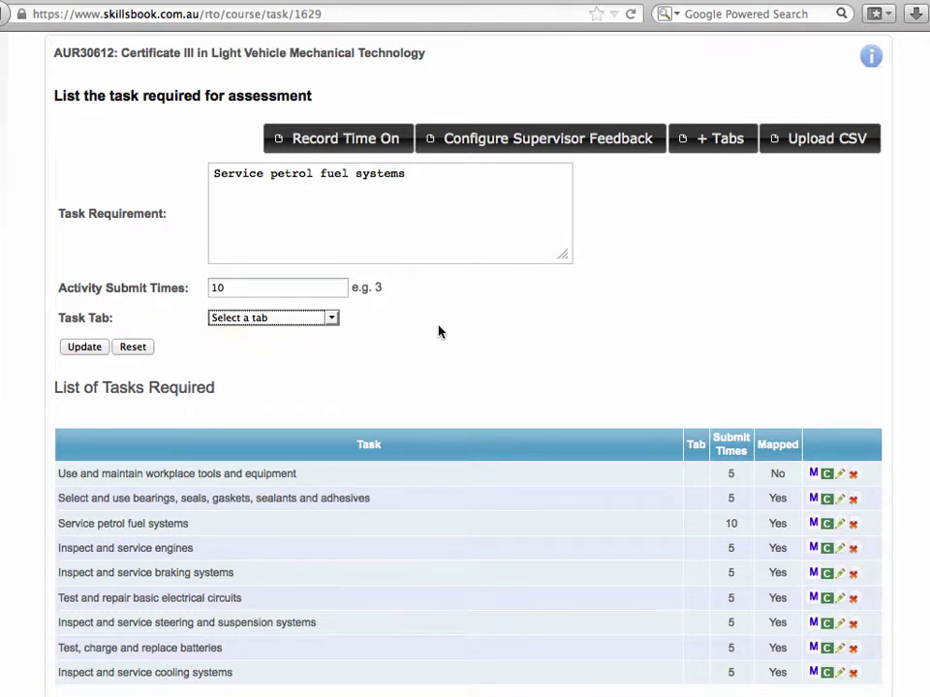
Delete the Service task tab from the groups and close the groups dialog.
click(731, 138)
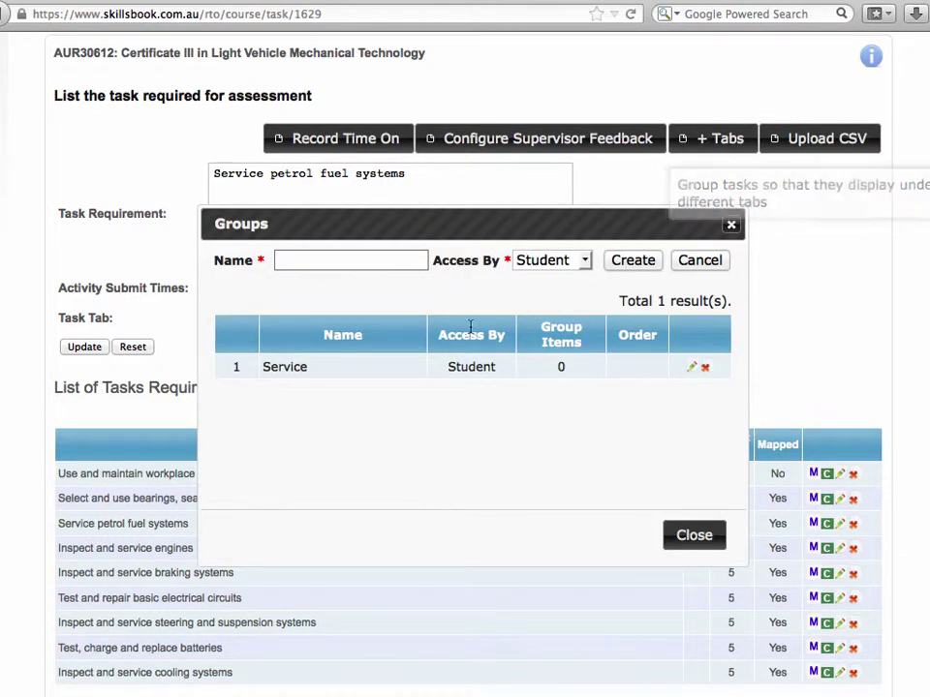
click(705, 368)
click(595, 333)
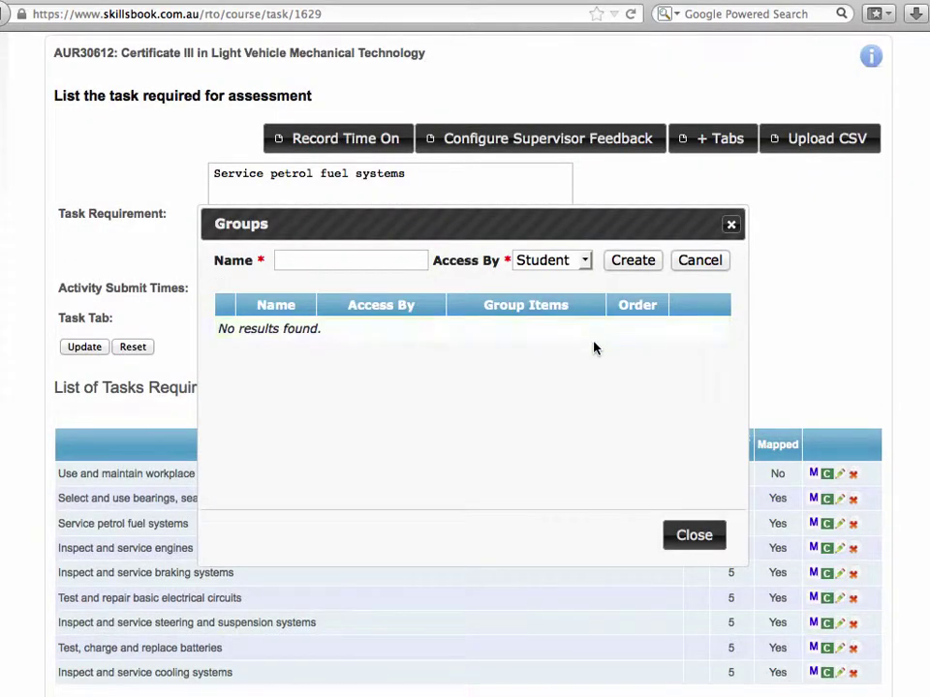
click(691, 539)
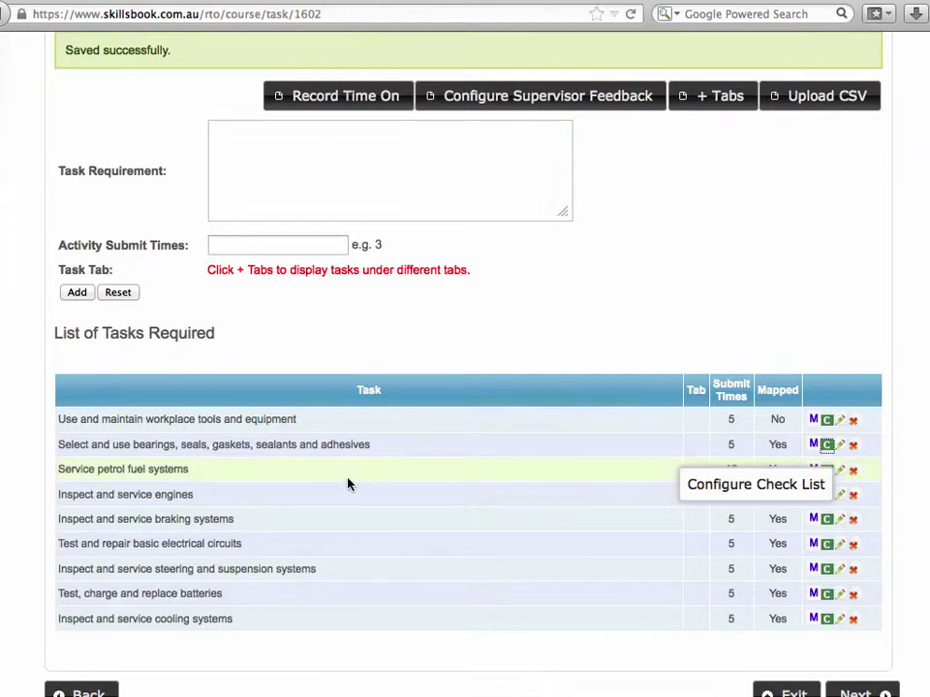
Review the checklist configured for the "Select and use bearings, seals, gaskets, sealants and adhesives" task, and close it.
click(333, 446)
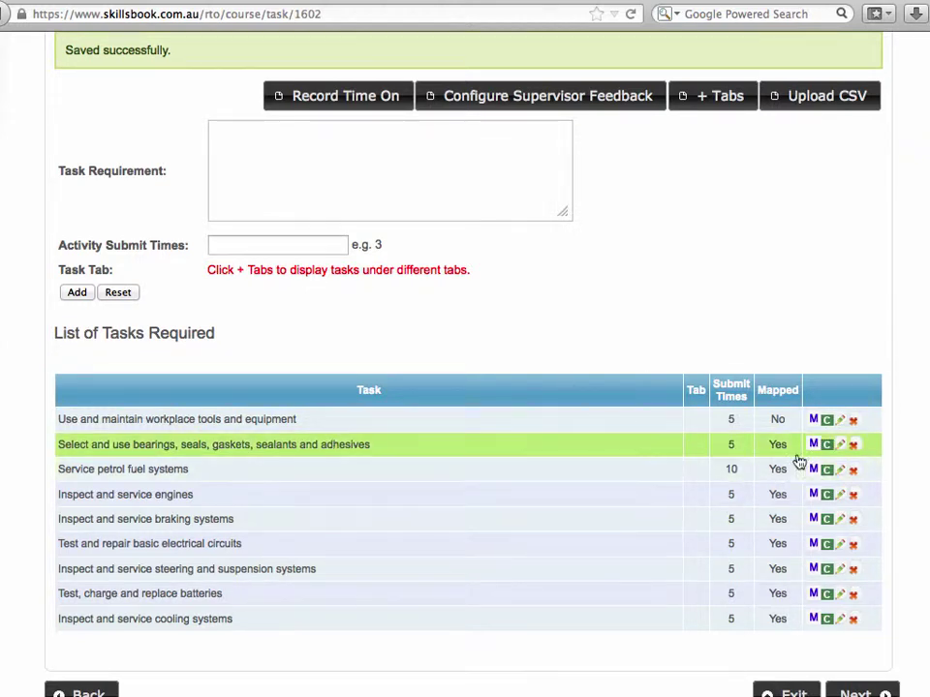
click(828, 446)
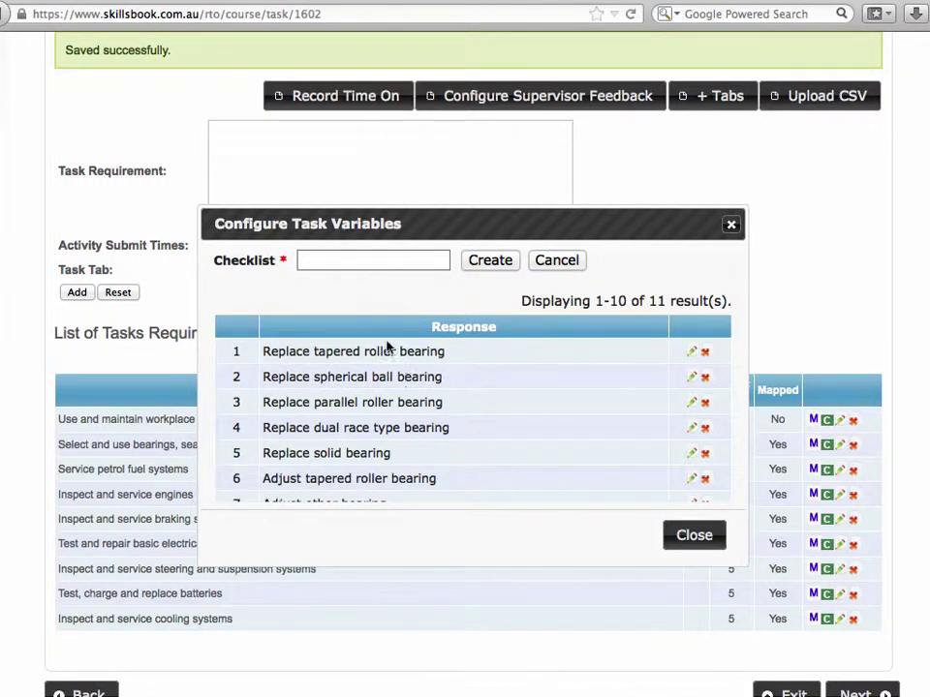
click(321, 259)
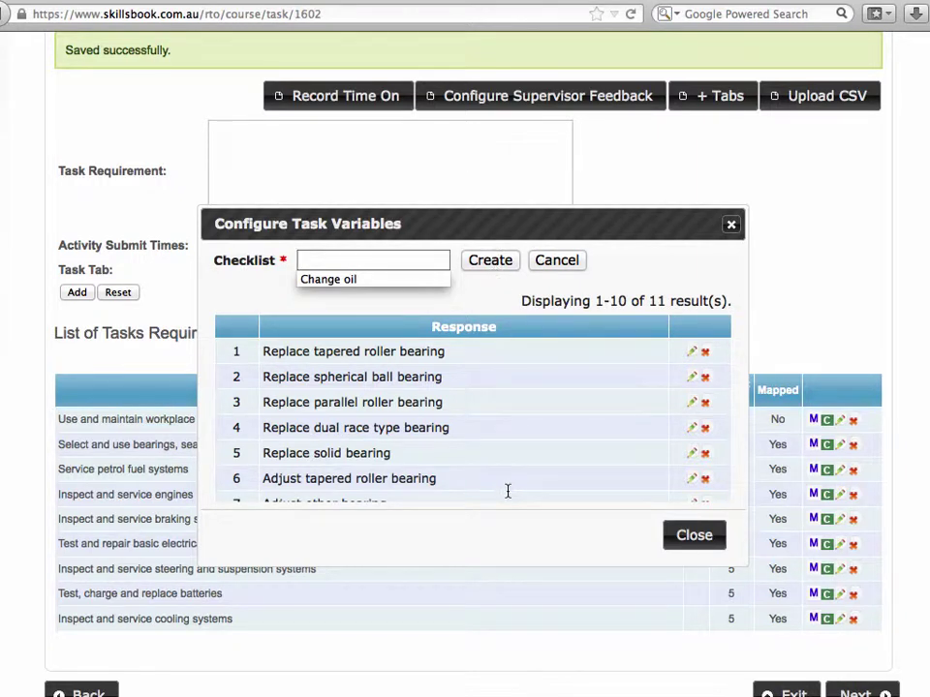
scroll(565, 502, down, 3)
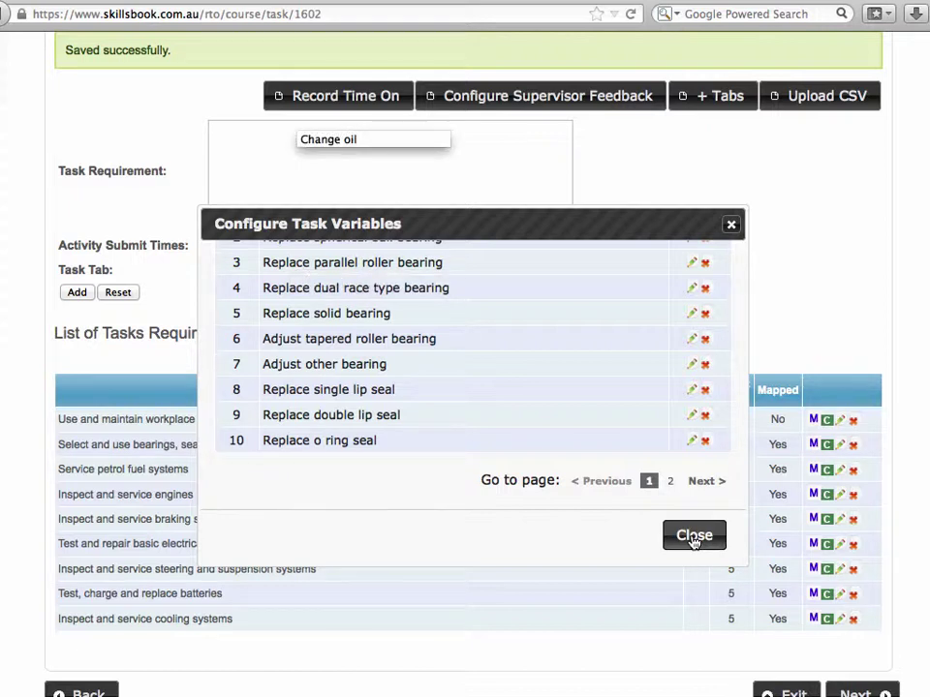
click(693, 538)
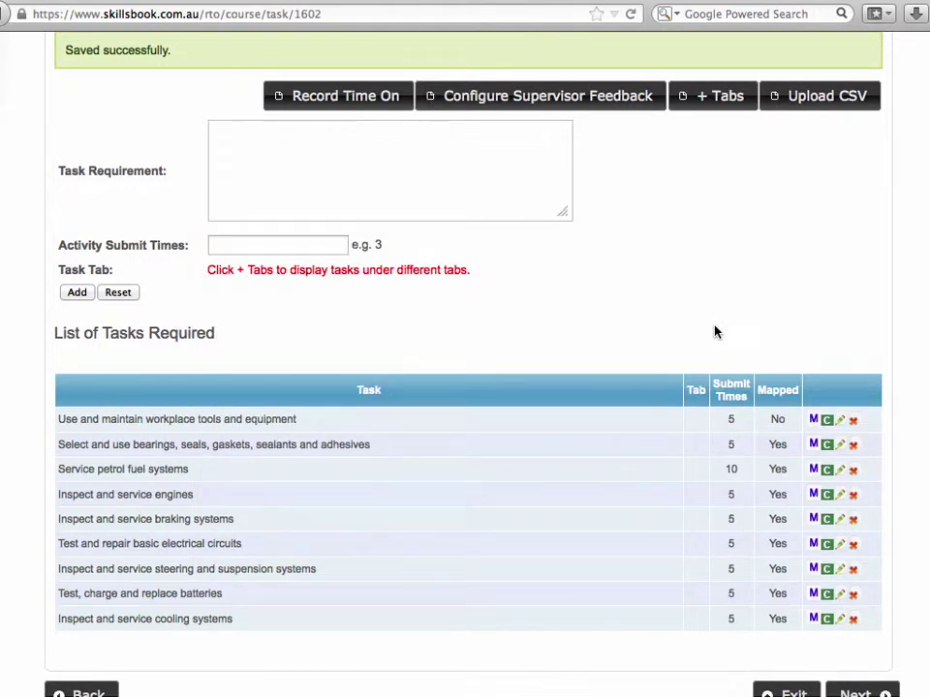
Review the supervisor feedback responses, open "Tasks completed to appropriate level of cleanliness" for editing, and close without updating.
click(537, 101)
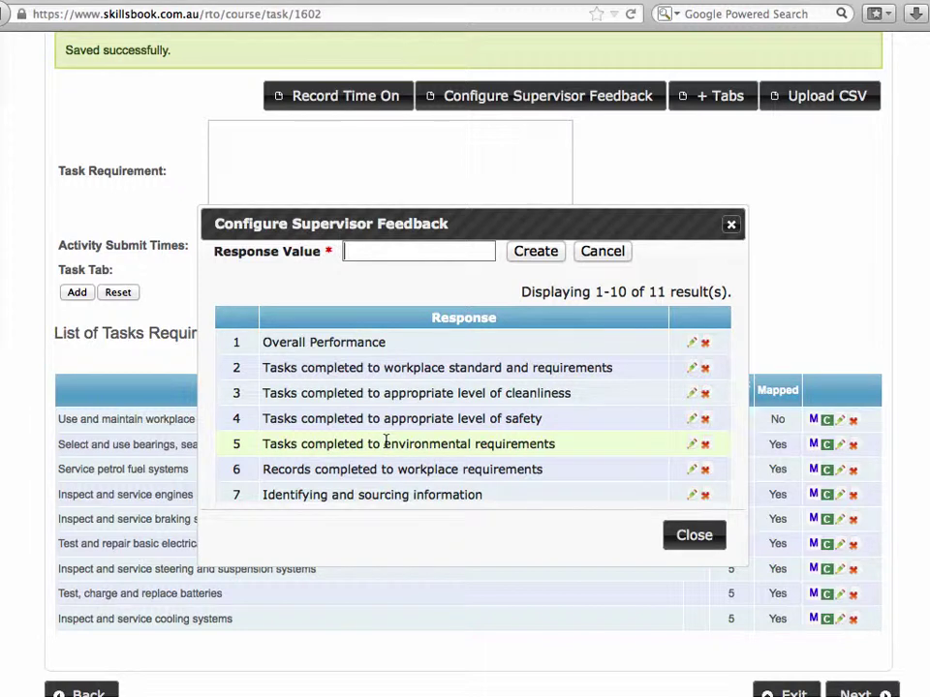
scroll(608, 408, up, 1)
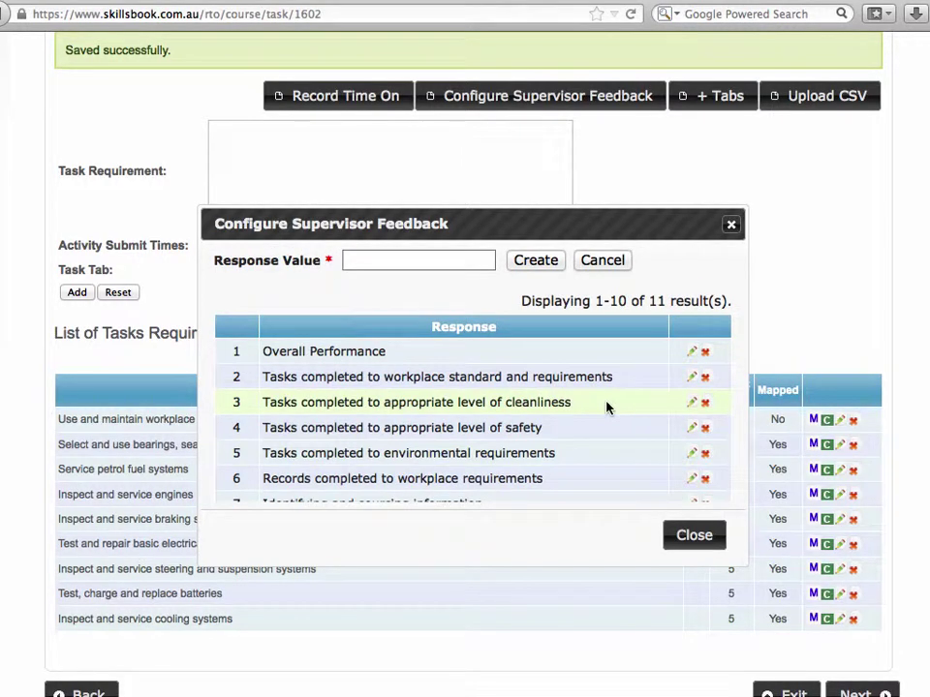
click(586, 402)
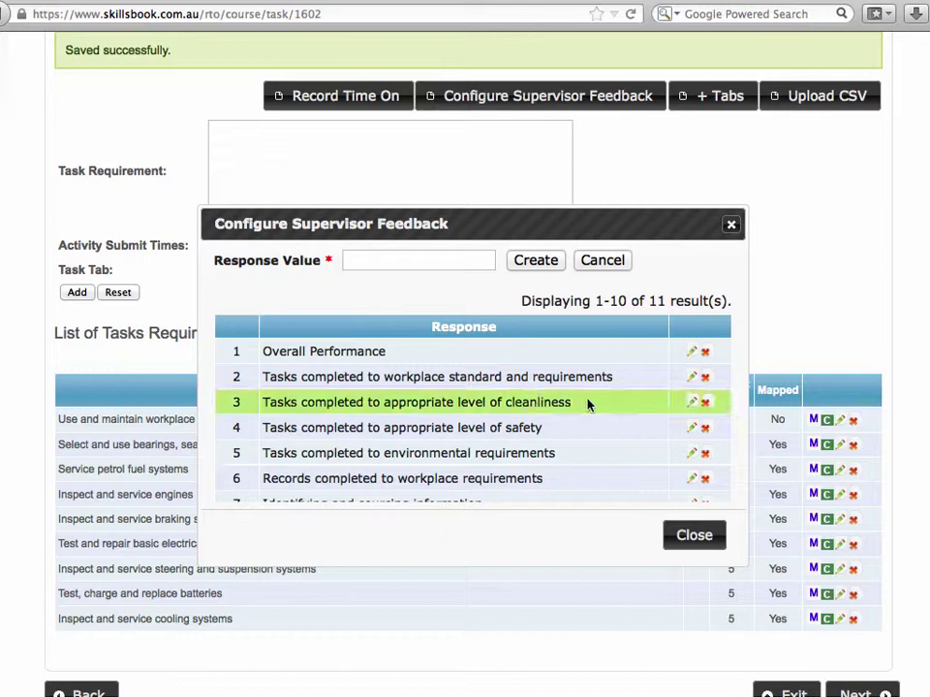
click(690, 402)
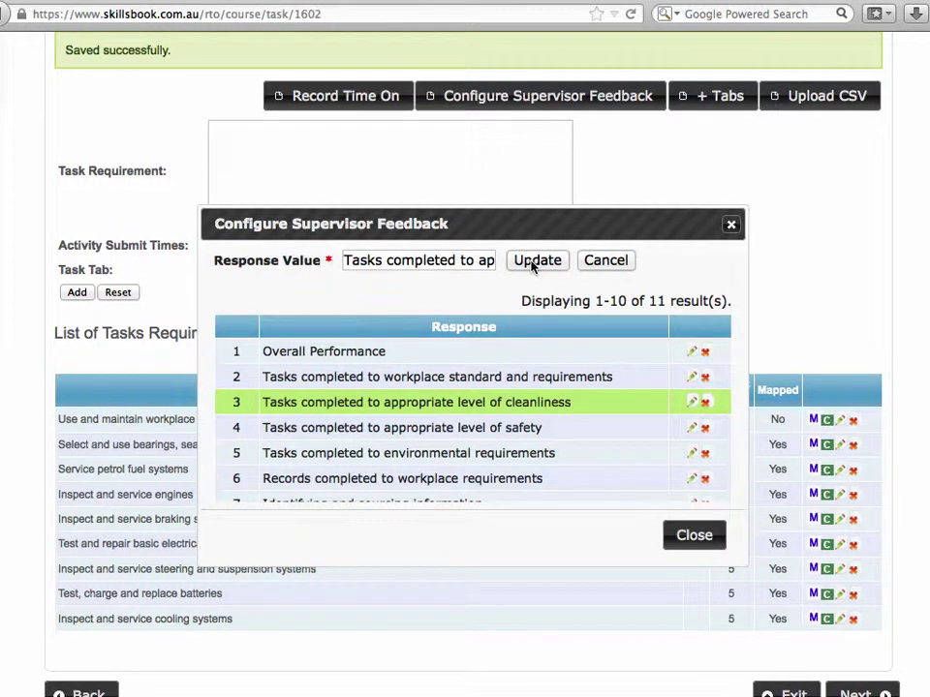
click(693, 535)
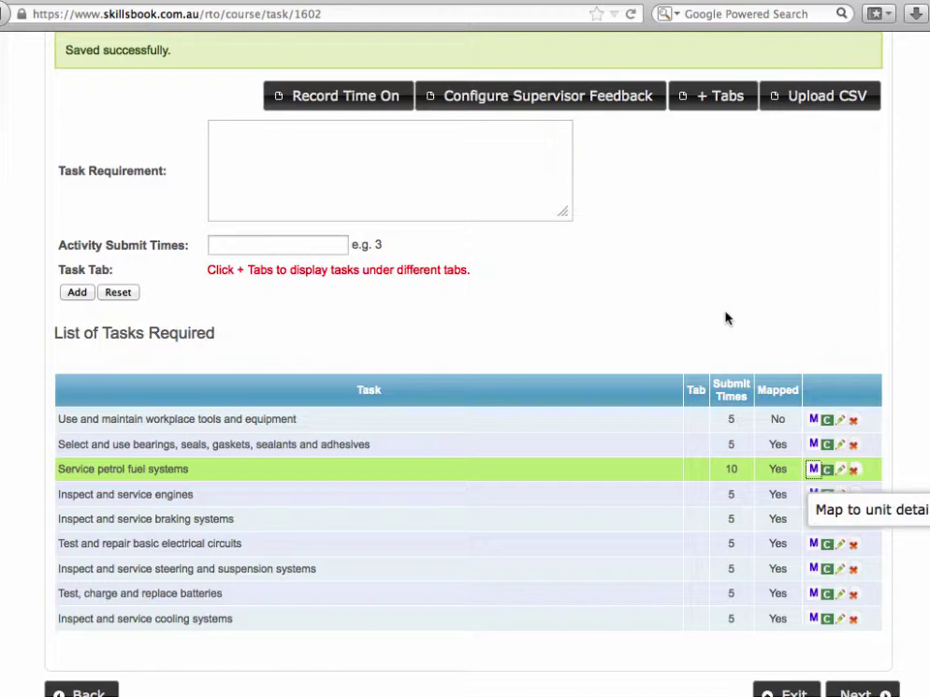
In the unit mapping of the "Service petrol fuel systems" task, select unit AURTTE2004 with its elements 01 and 02.
click(812, 470)
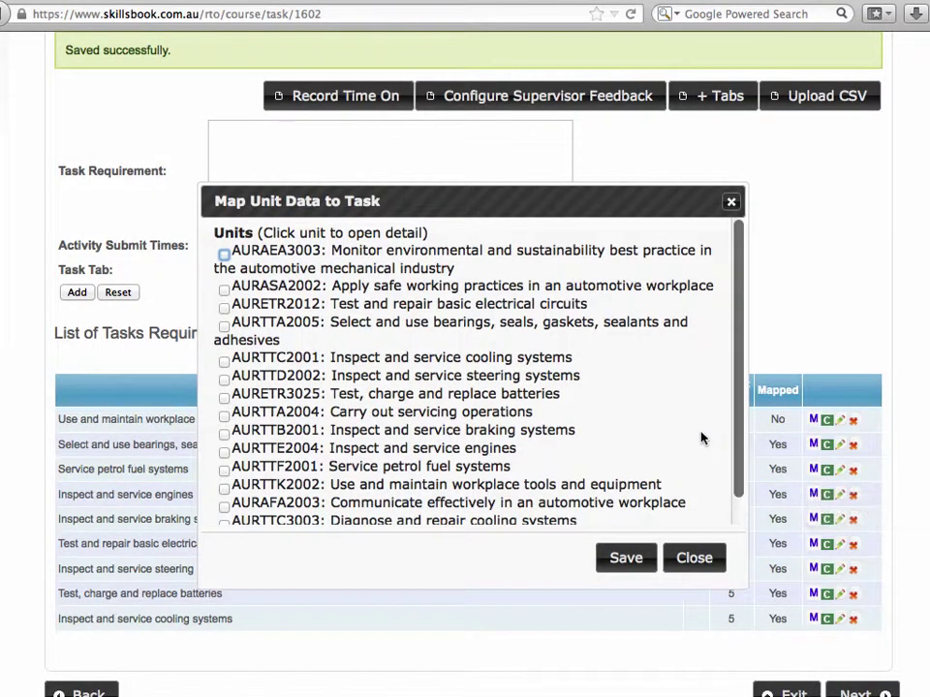
scroll(494, 388, down, 1)
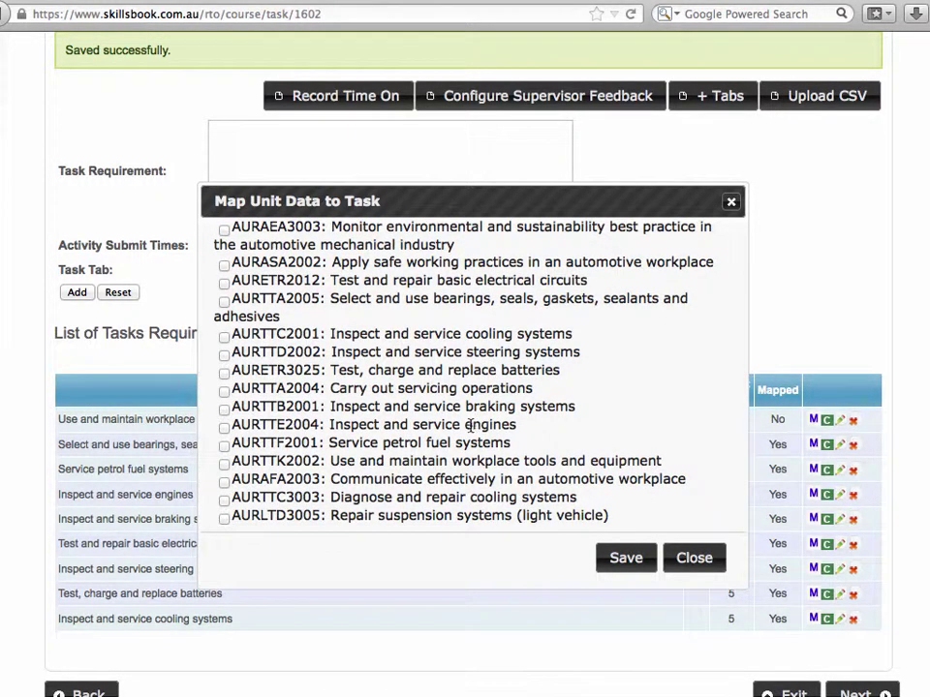
click(234, 424)
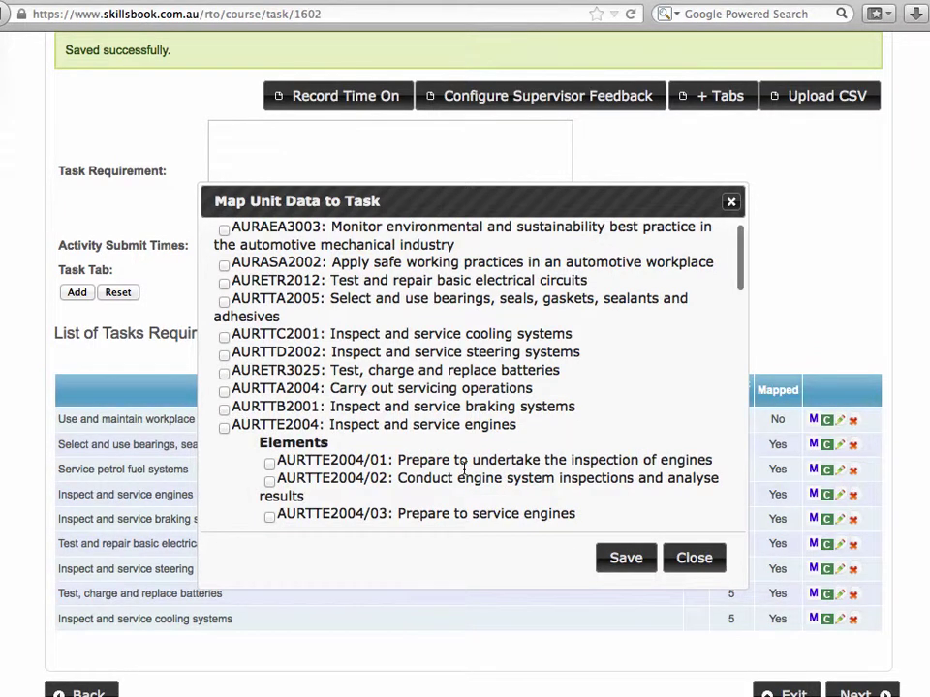
scroll(463, 469, down, 3)
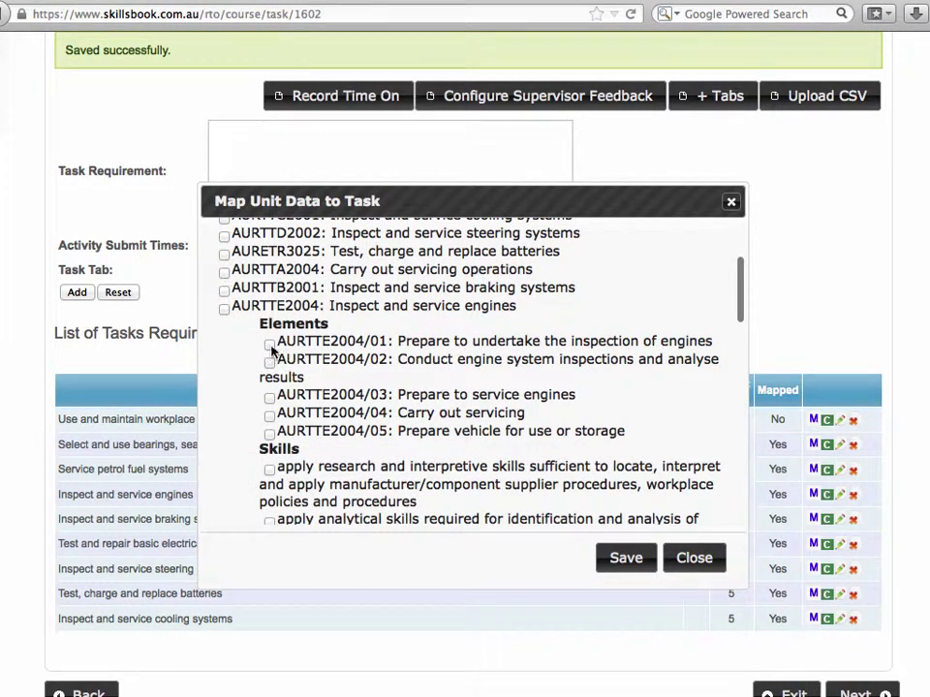
click(270, 345)
click(269, 363)
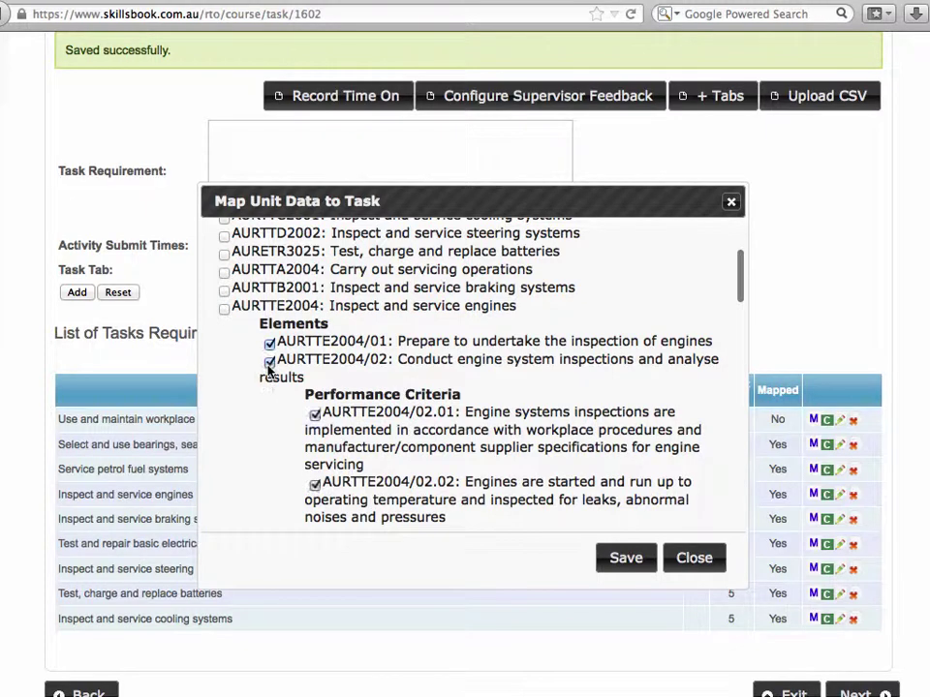
scroll(380, 451, down, 2)
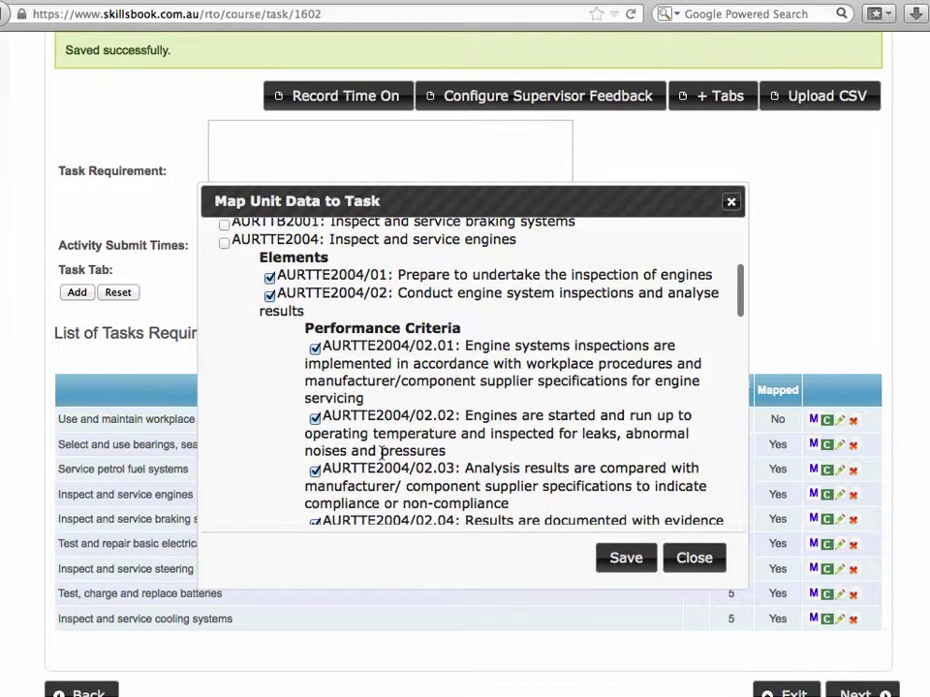
click(224, 243)
Add elements 01, 02 and 04 of unit AURAEA3003 to the task's mapping and save it.
scroll(426, 330, up, 2)
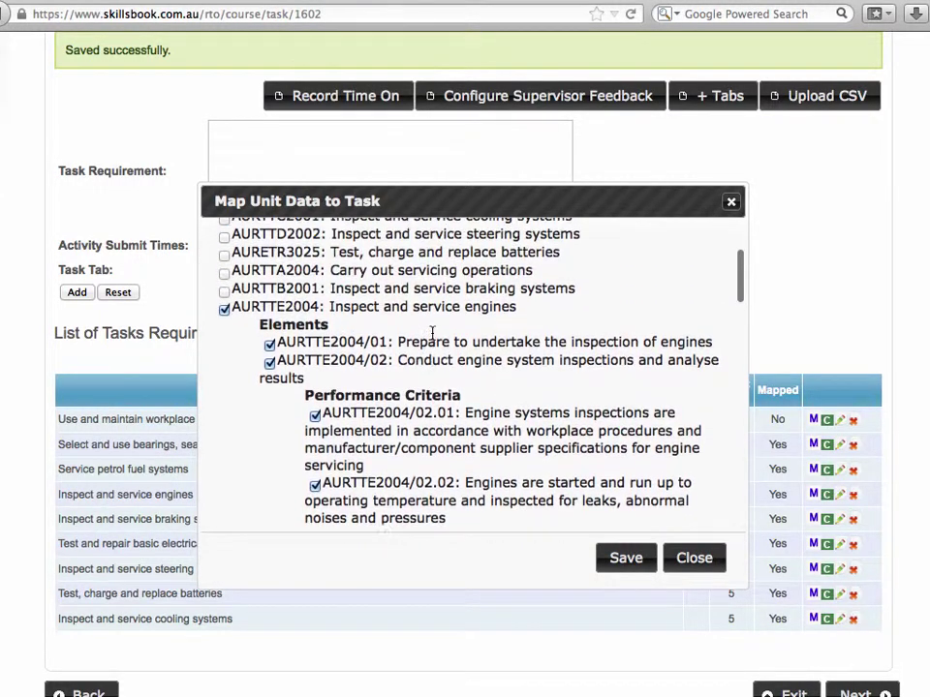
scroll(432, 332, up, 4)
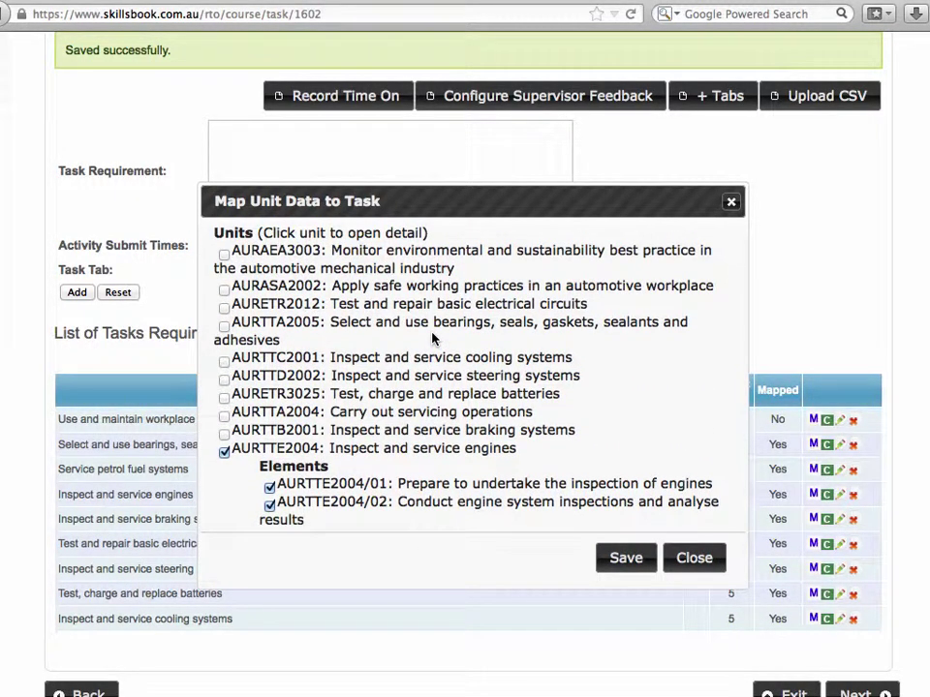
click(269, 250)
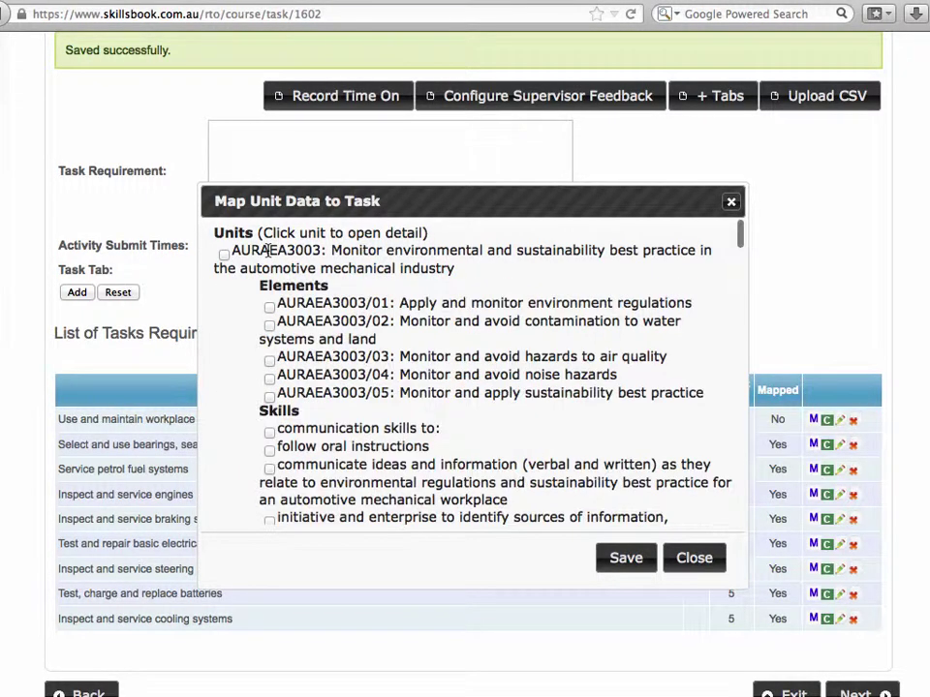
click(269, 307)
click(269, 325)
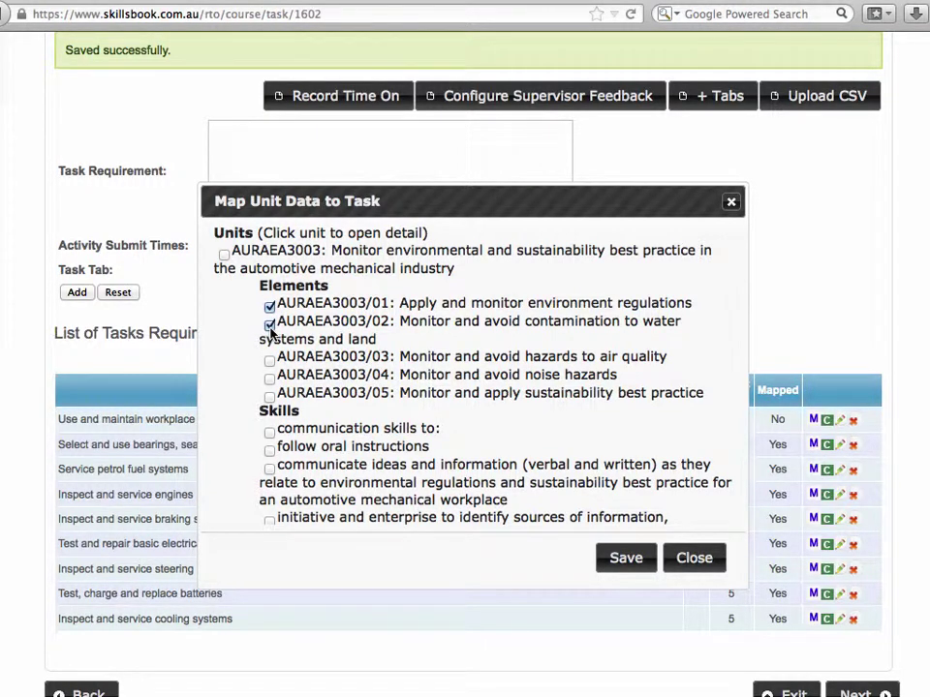
click(269, 380)
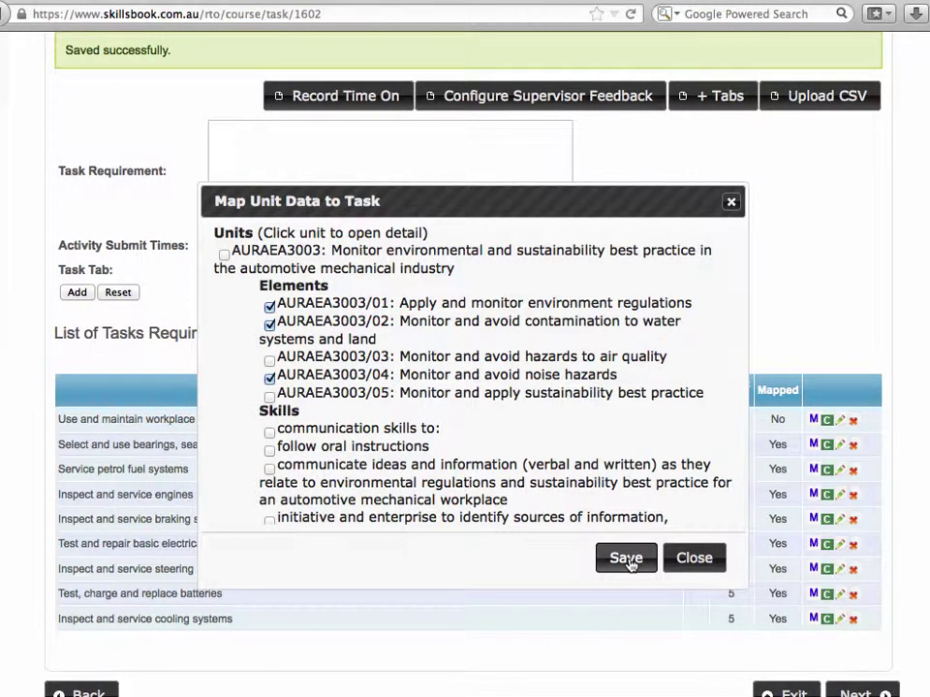
click(626, 559)
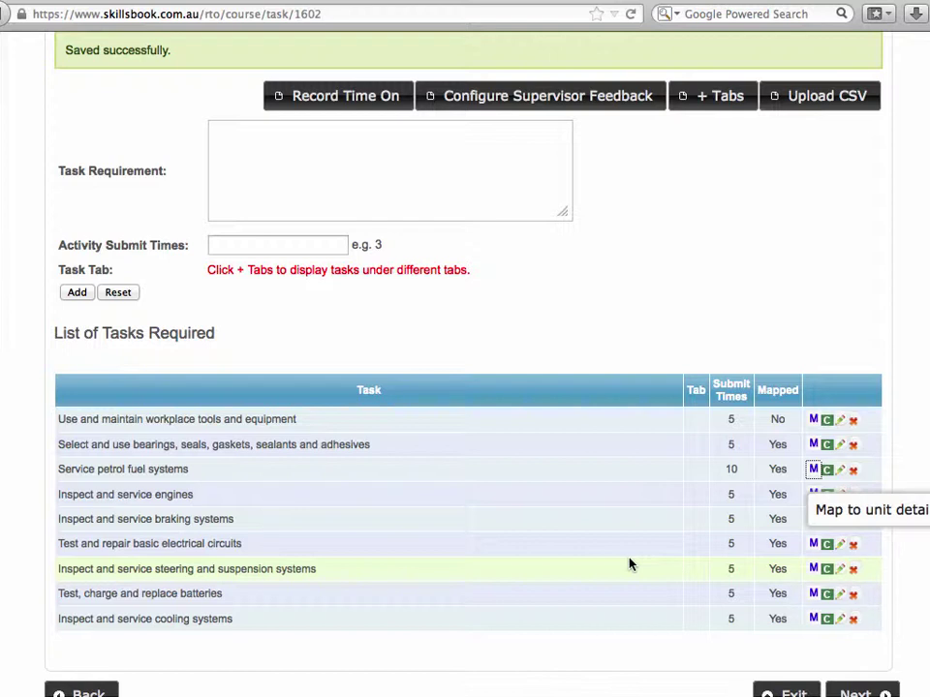
Proceed to the Automotive Year 1 course summary and review the course details.
click(853, 692)
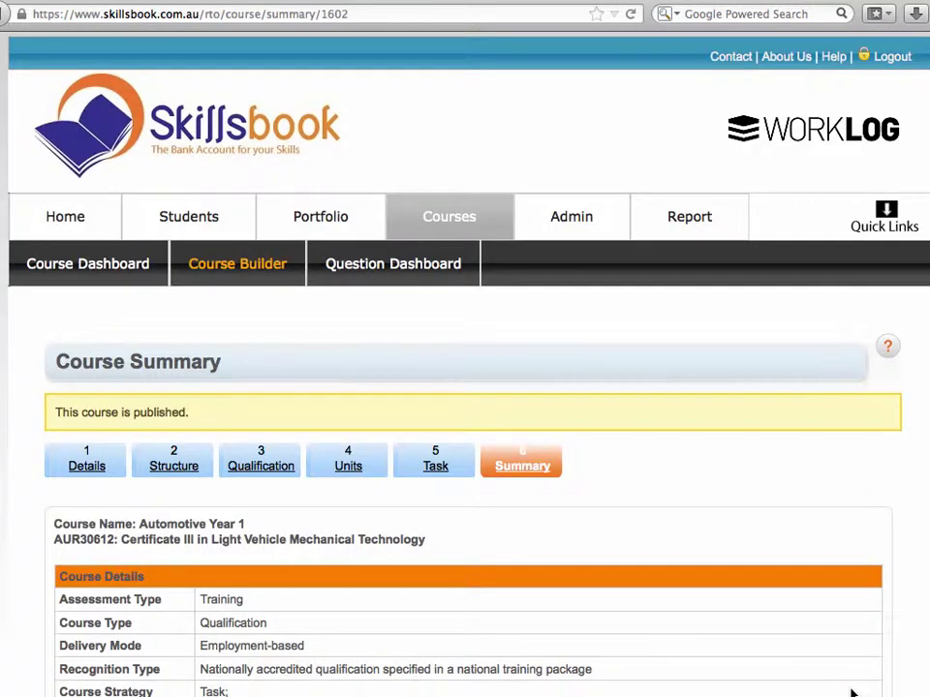
scroll(725, 498, down, 5)
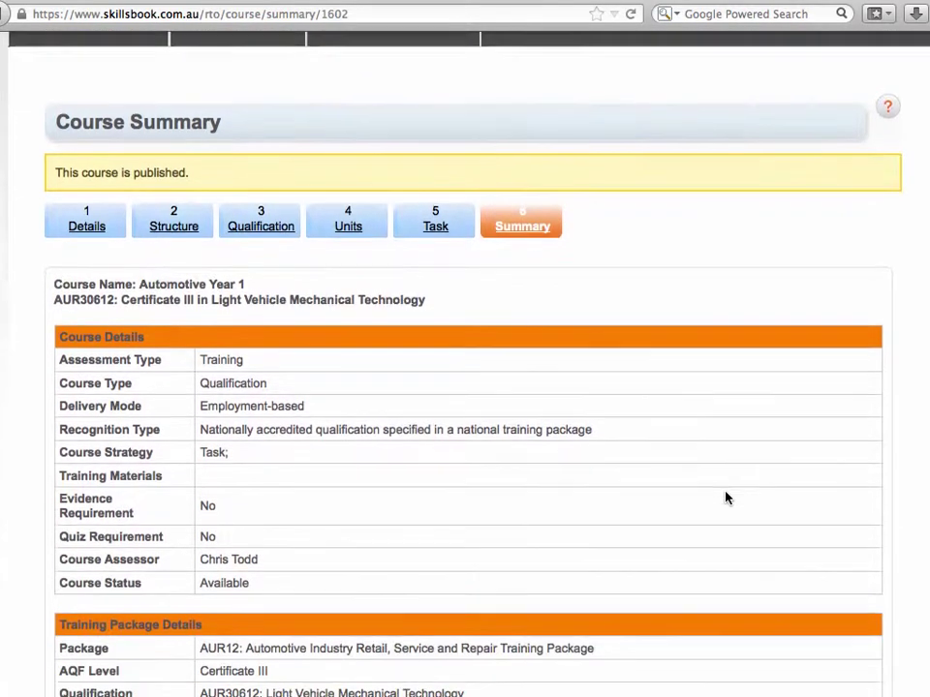